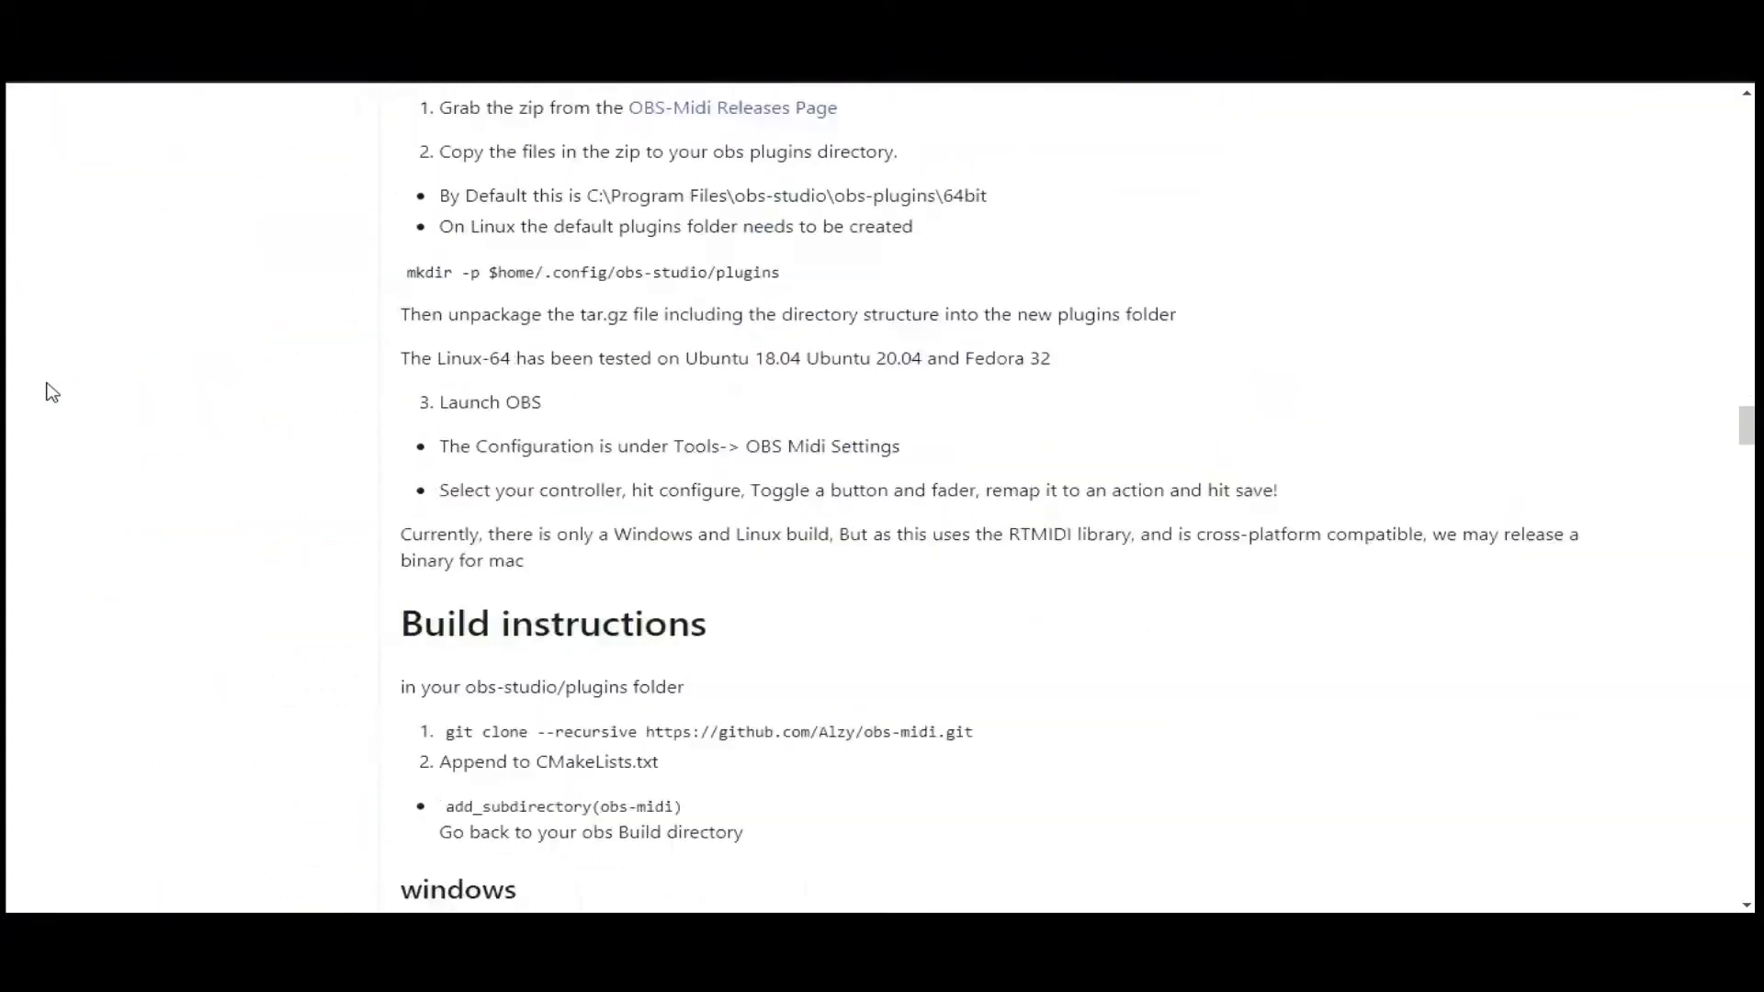
scroll(52, 390, "down", 20)
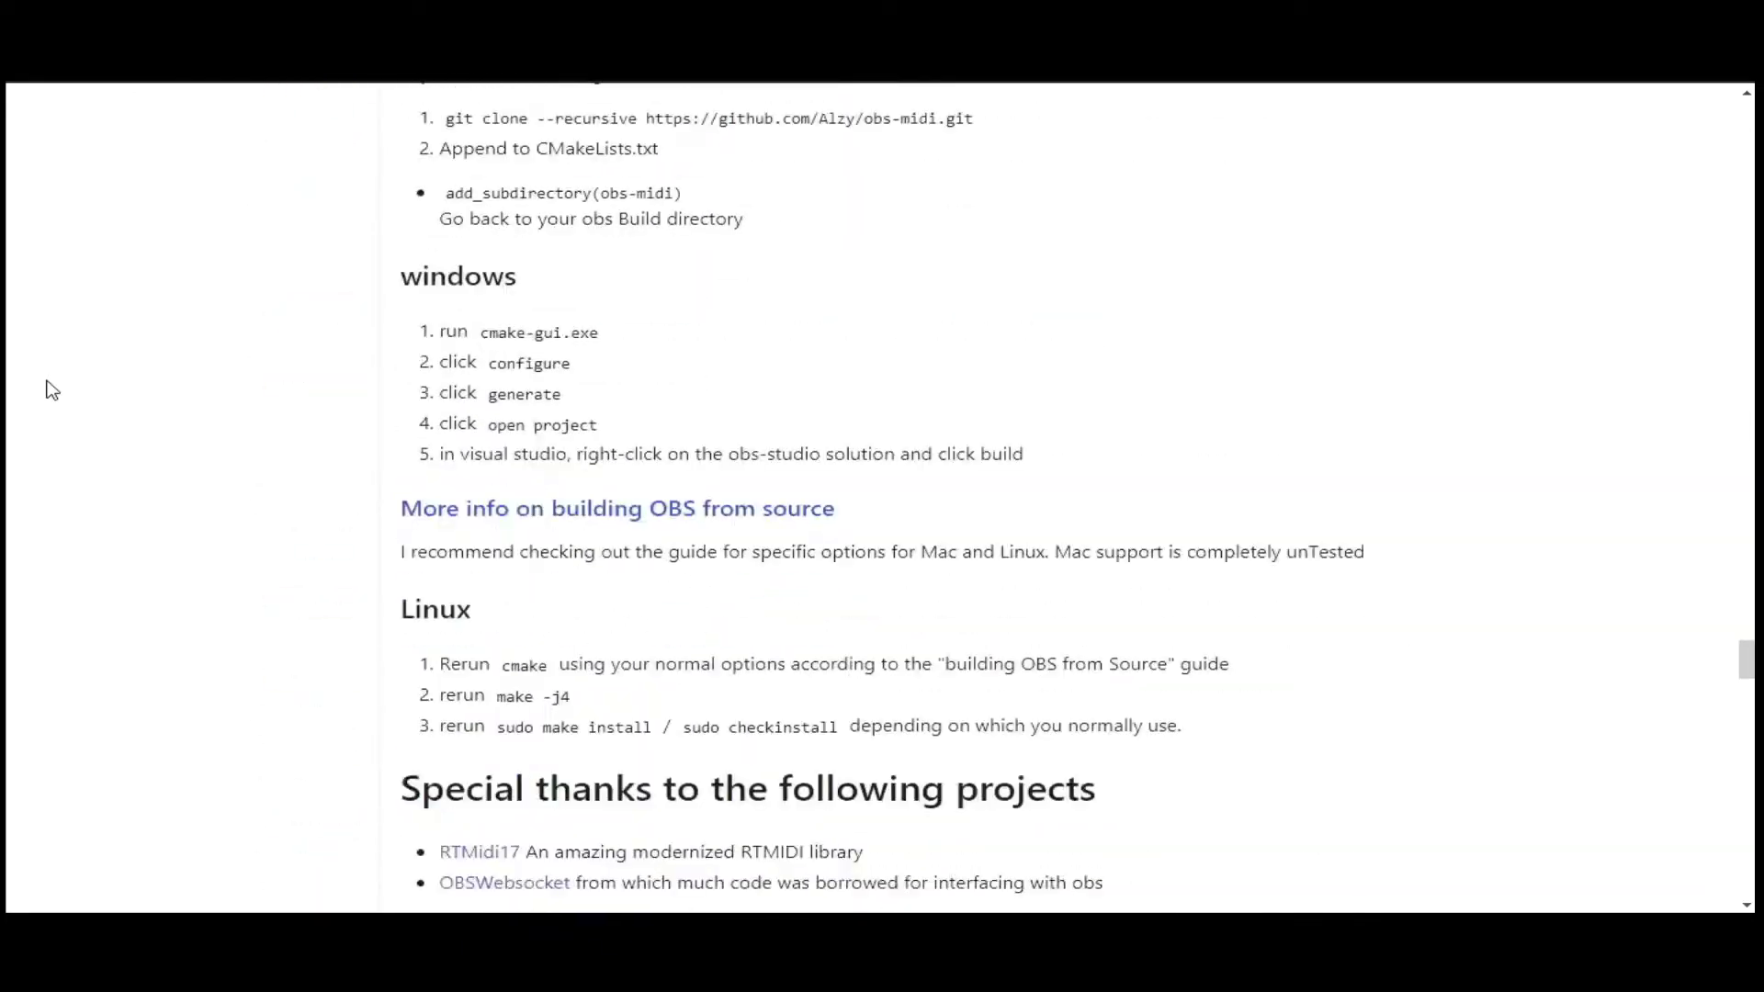
scroll(51, 391, "down", 20)
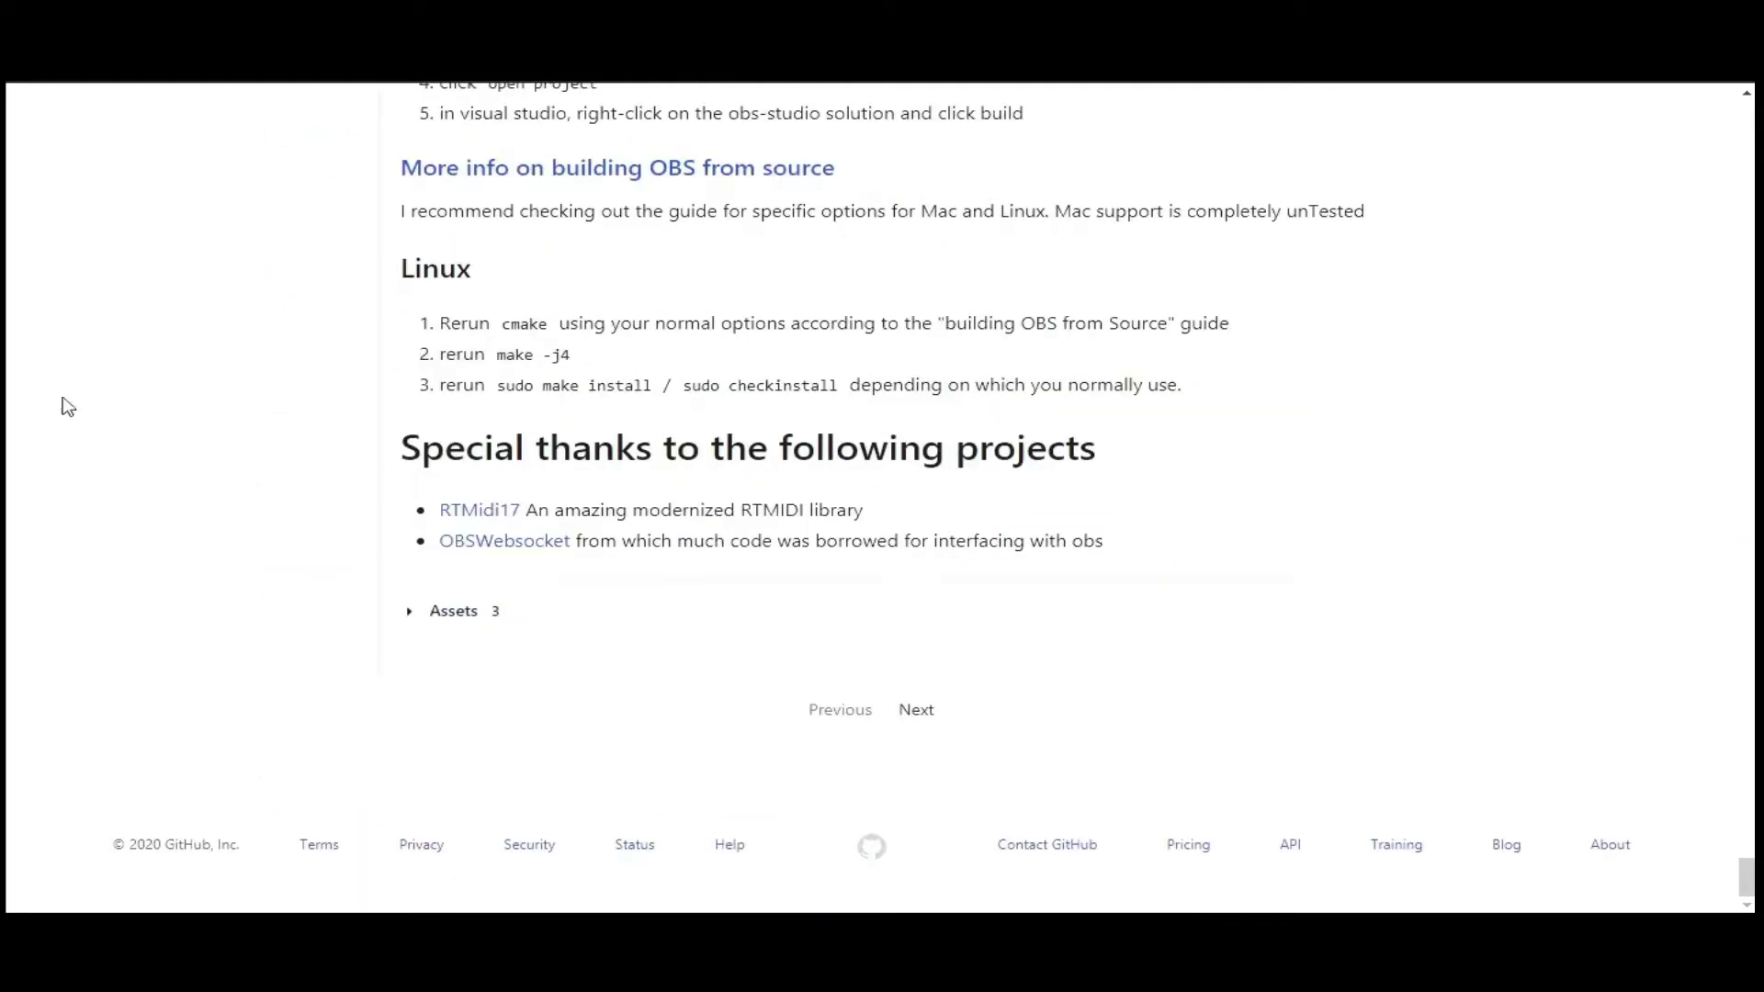
Step: Scroll down the obs-midi 0.2.2 release notes and expand the Assets list
left_click(412, 621)
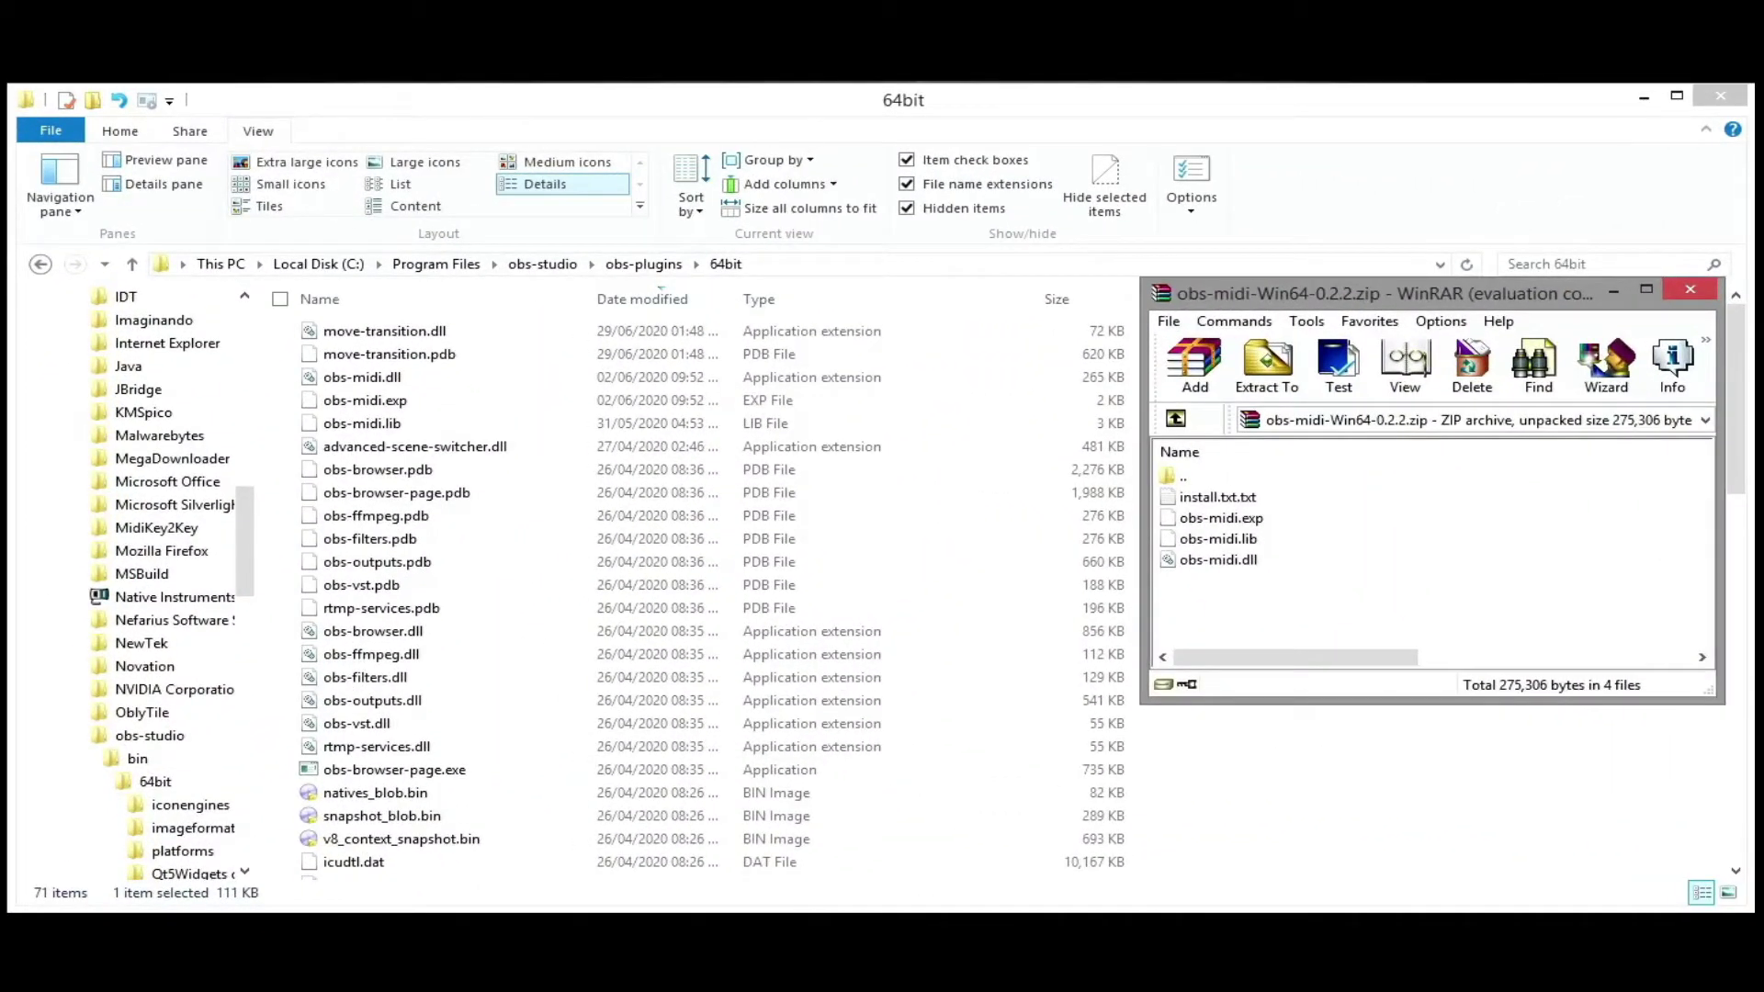
Step: Move obs-midi.dll, .exp and .lib from the zip into the 64bit plugins folder, resolving the file-conflict prompt
left_click(1234, 517)
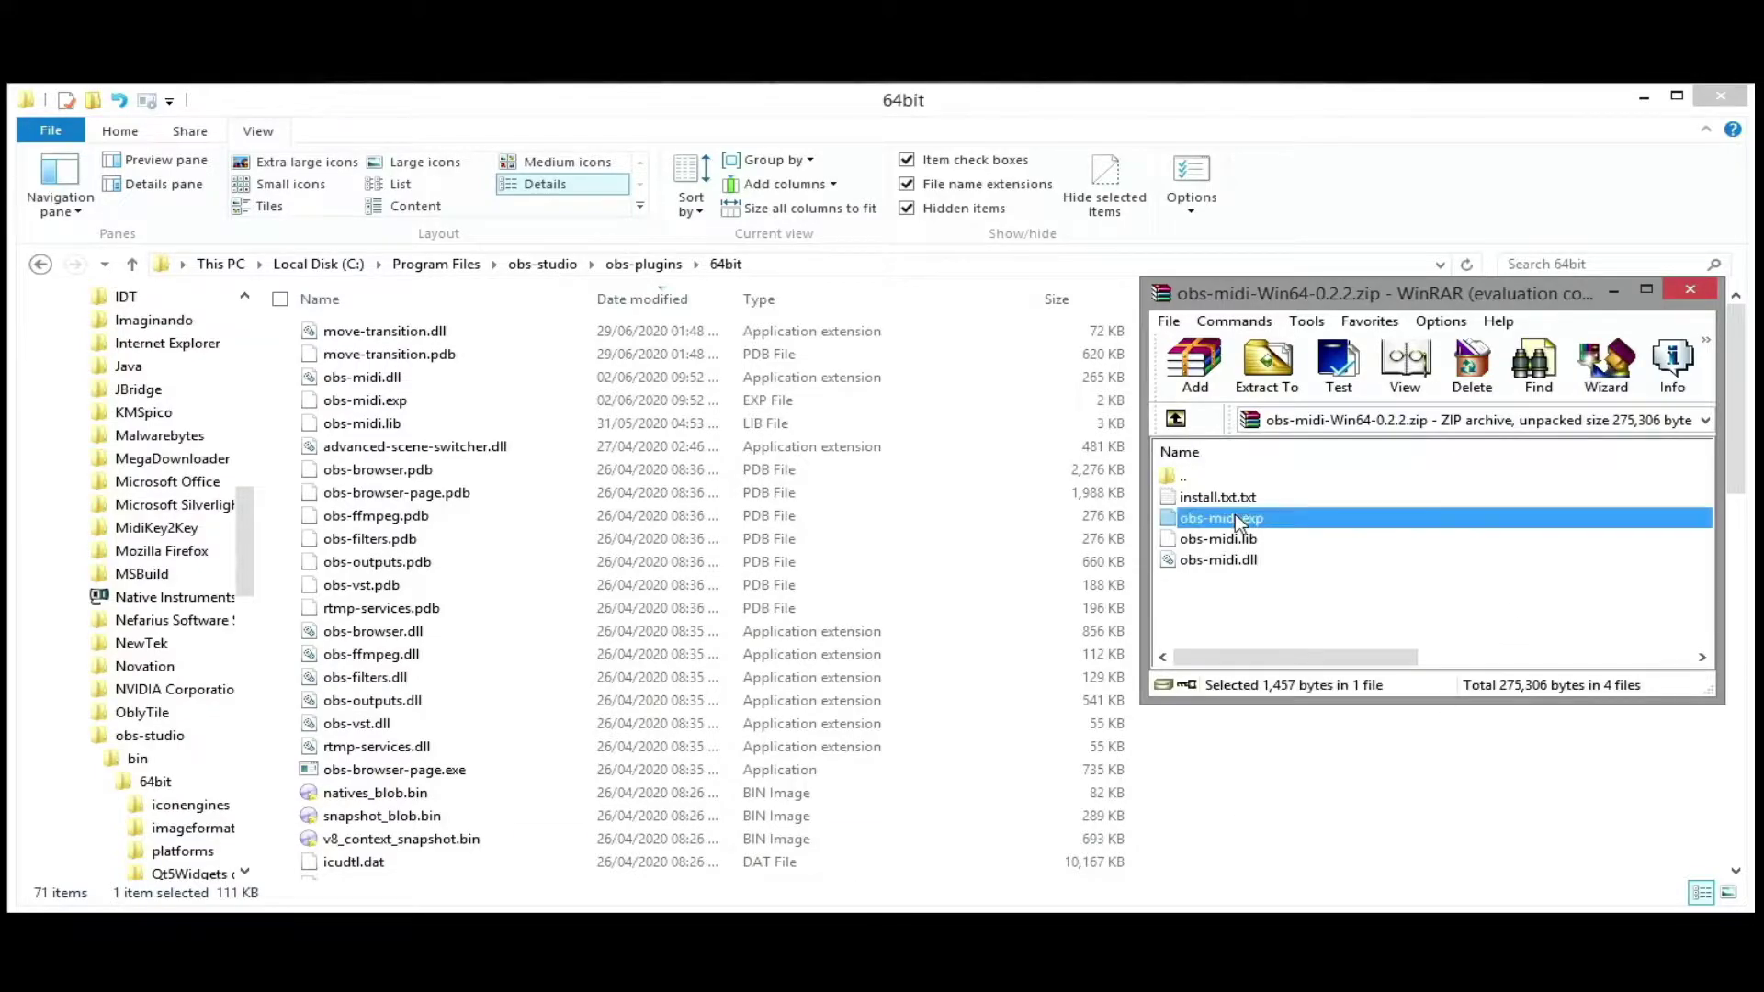
left_click(1236, 562, "shift")
left_click_drag(1293, 527, 891, 588)
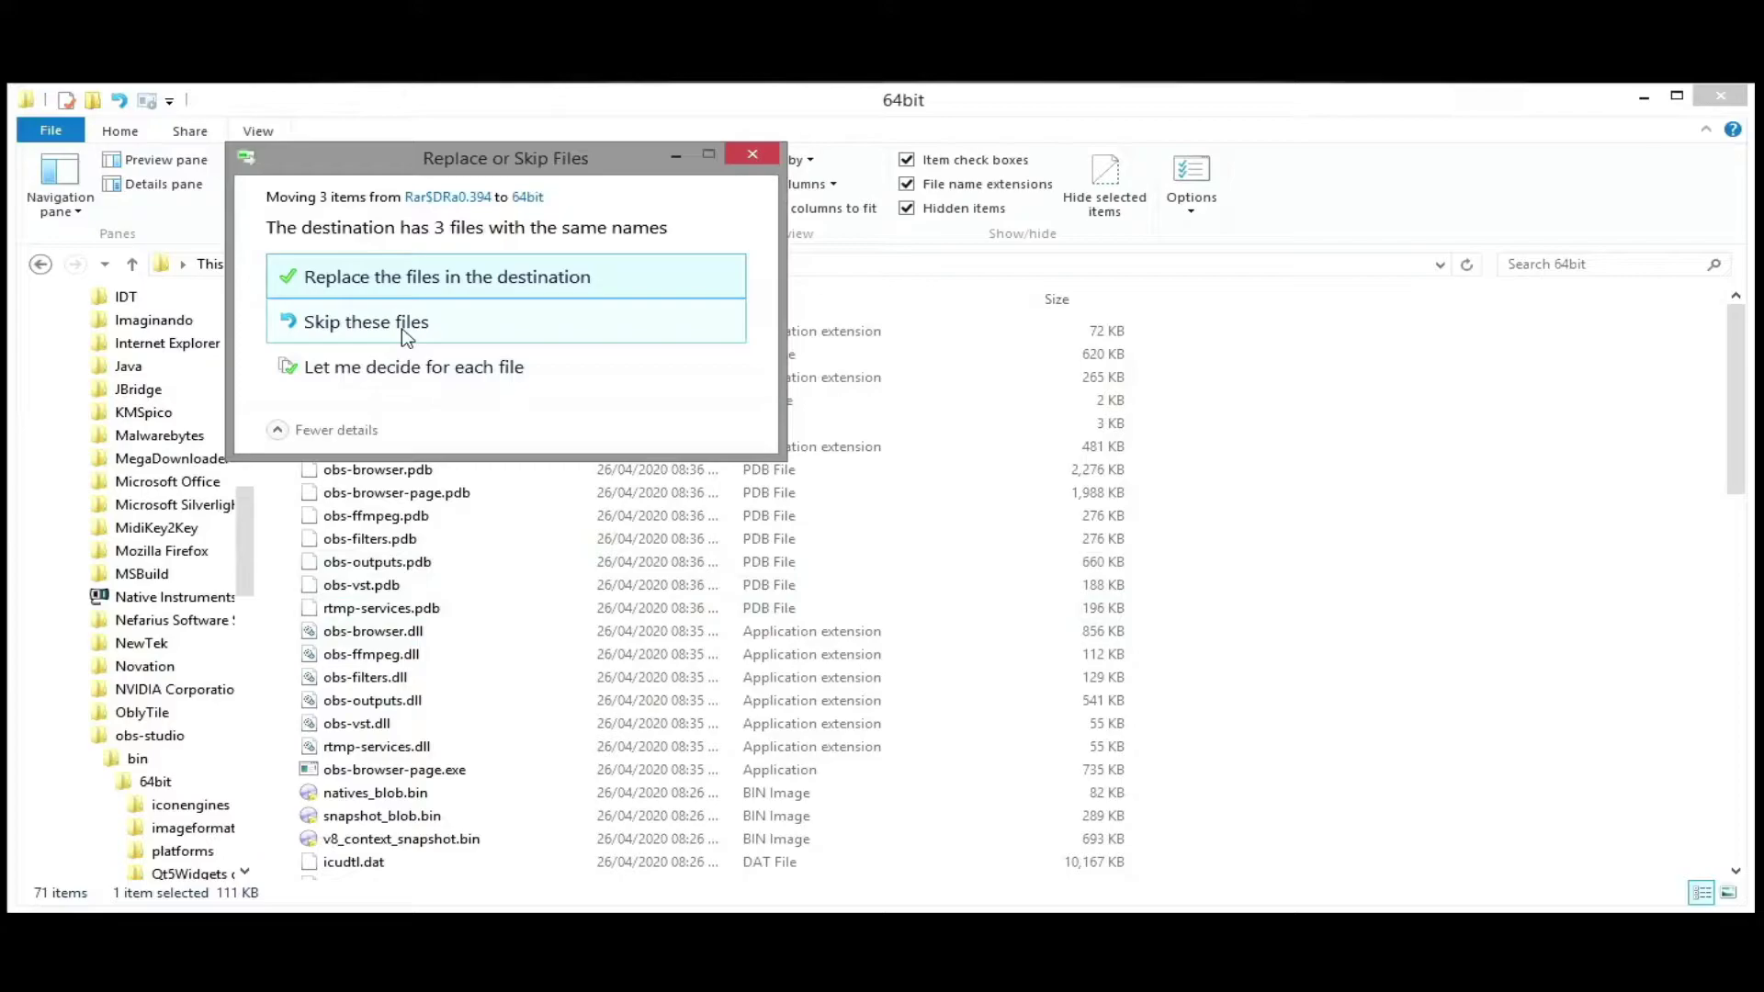
left_click(405, 277)
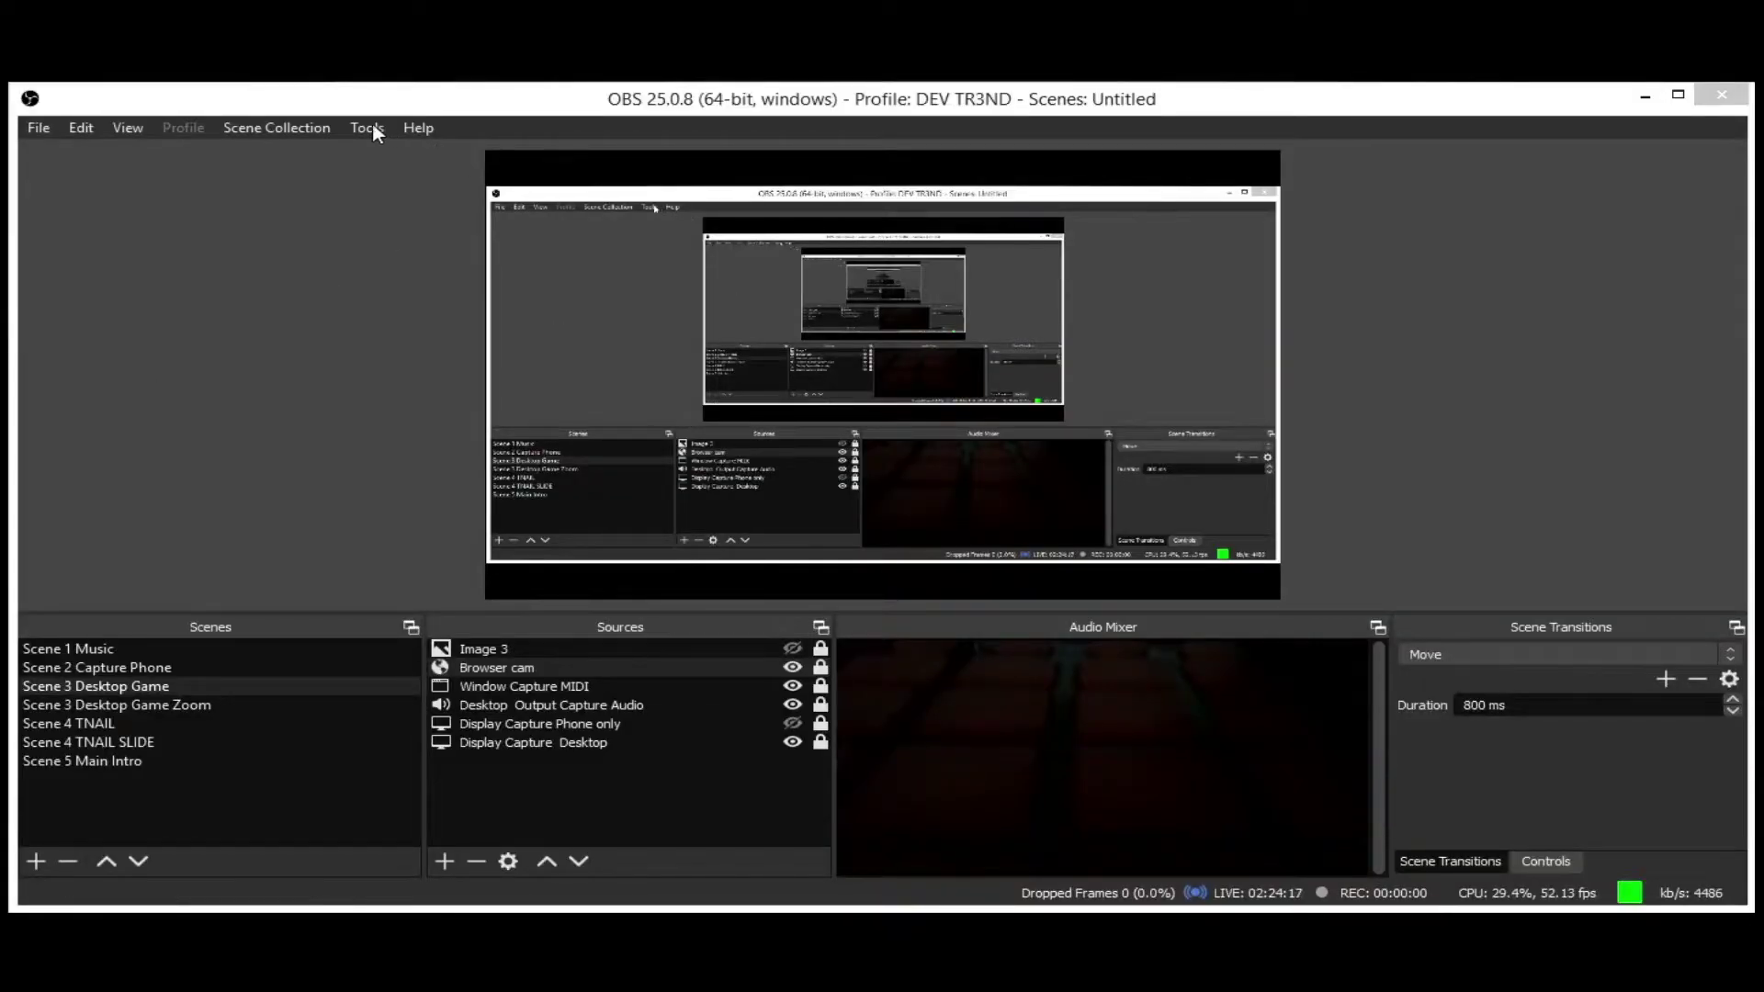
Step: In OBS MIDI Settings, enable Launchpad S 1 with Microsoft GS Wavetable Synth 1 output and open Configure
left_click(370, 128)
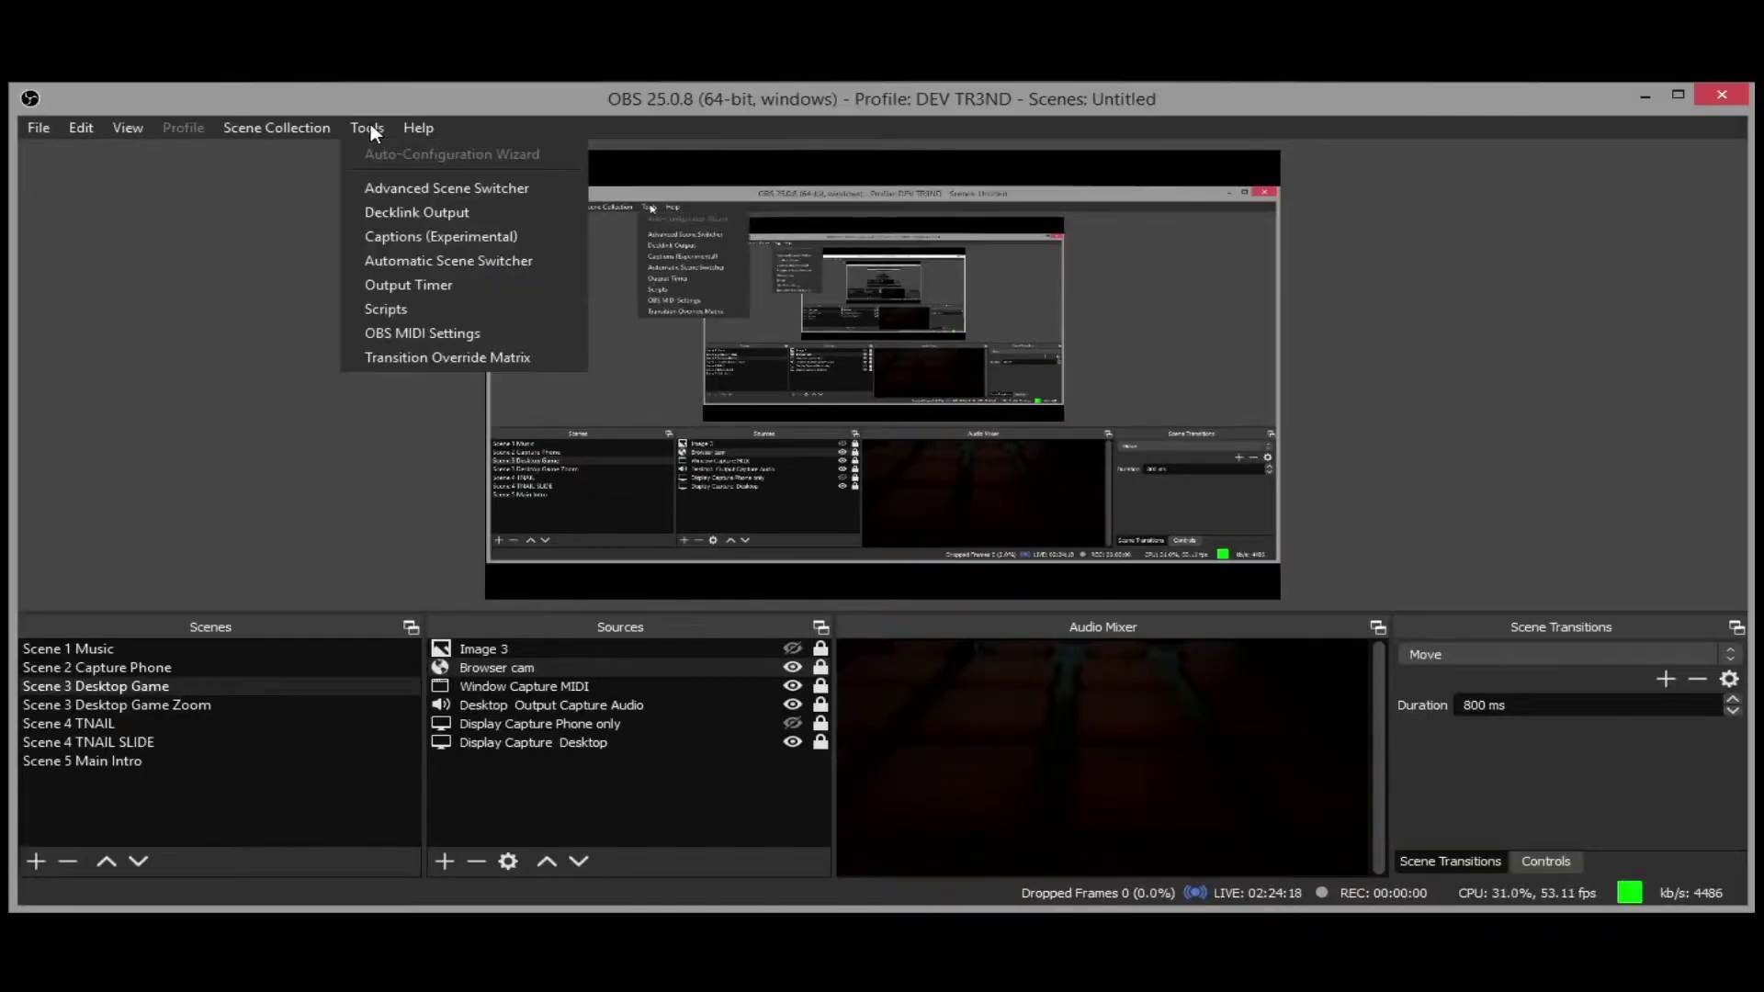
left_click(400, 333)
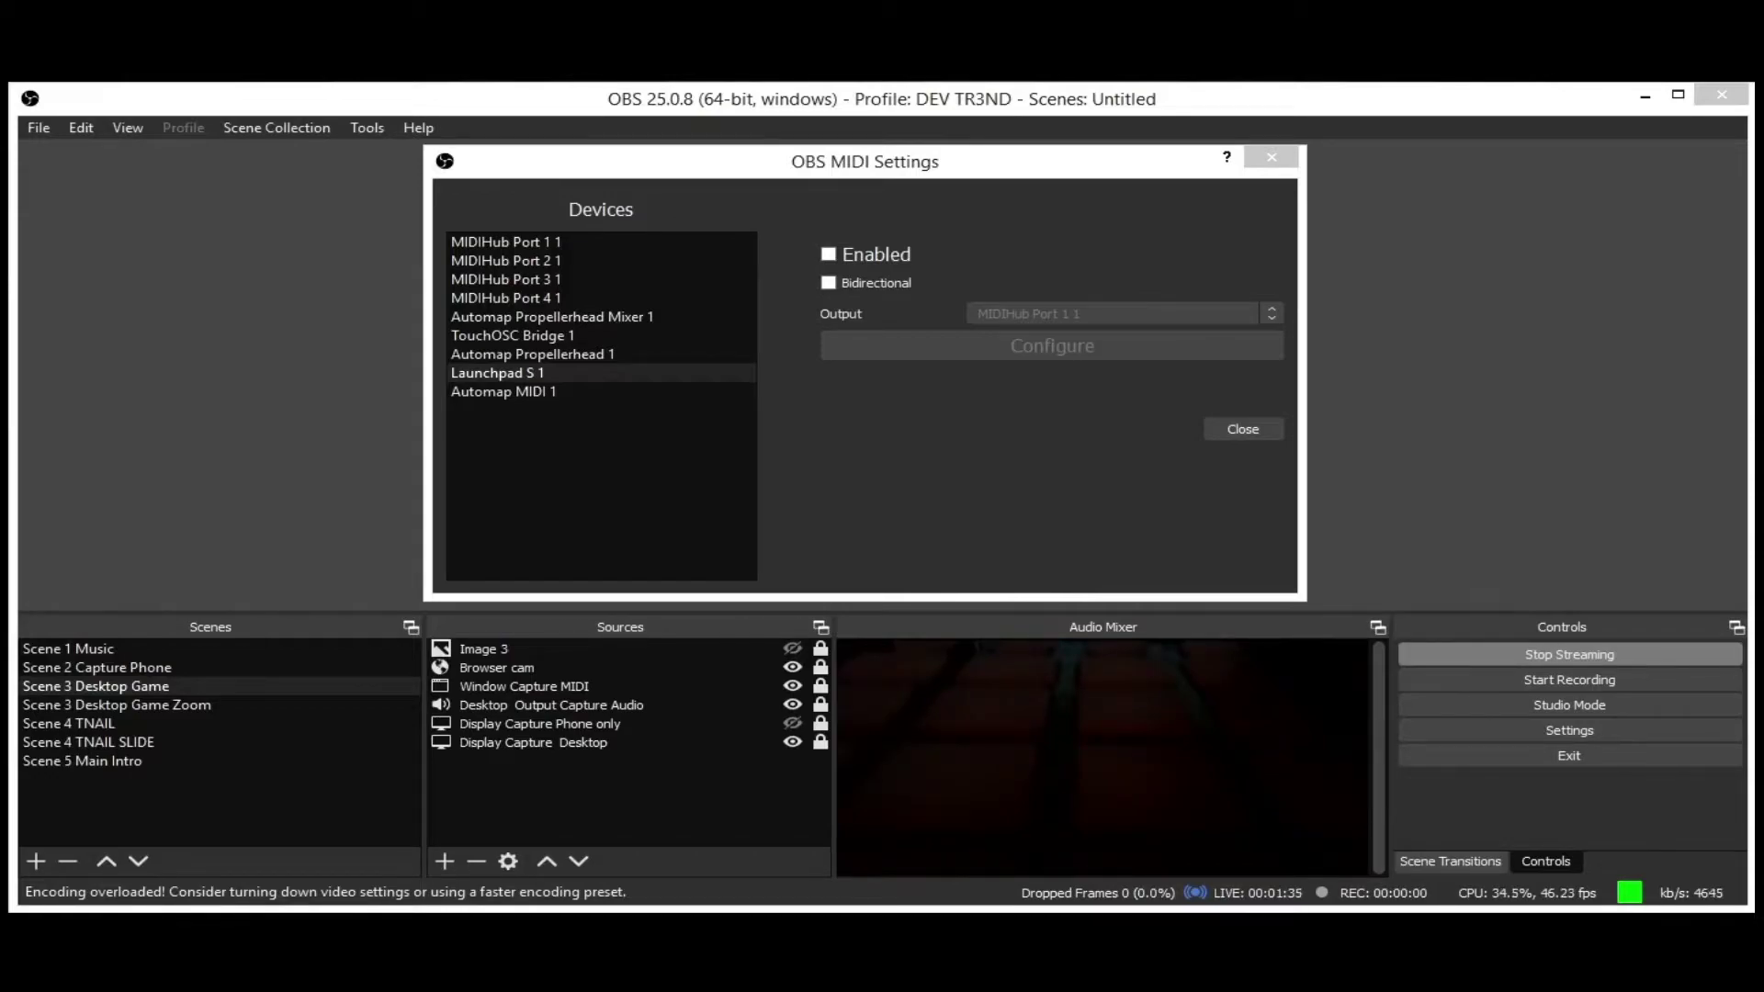
left_click(514, 371)
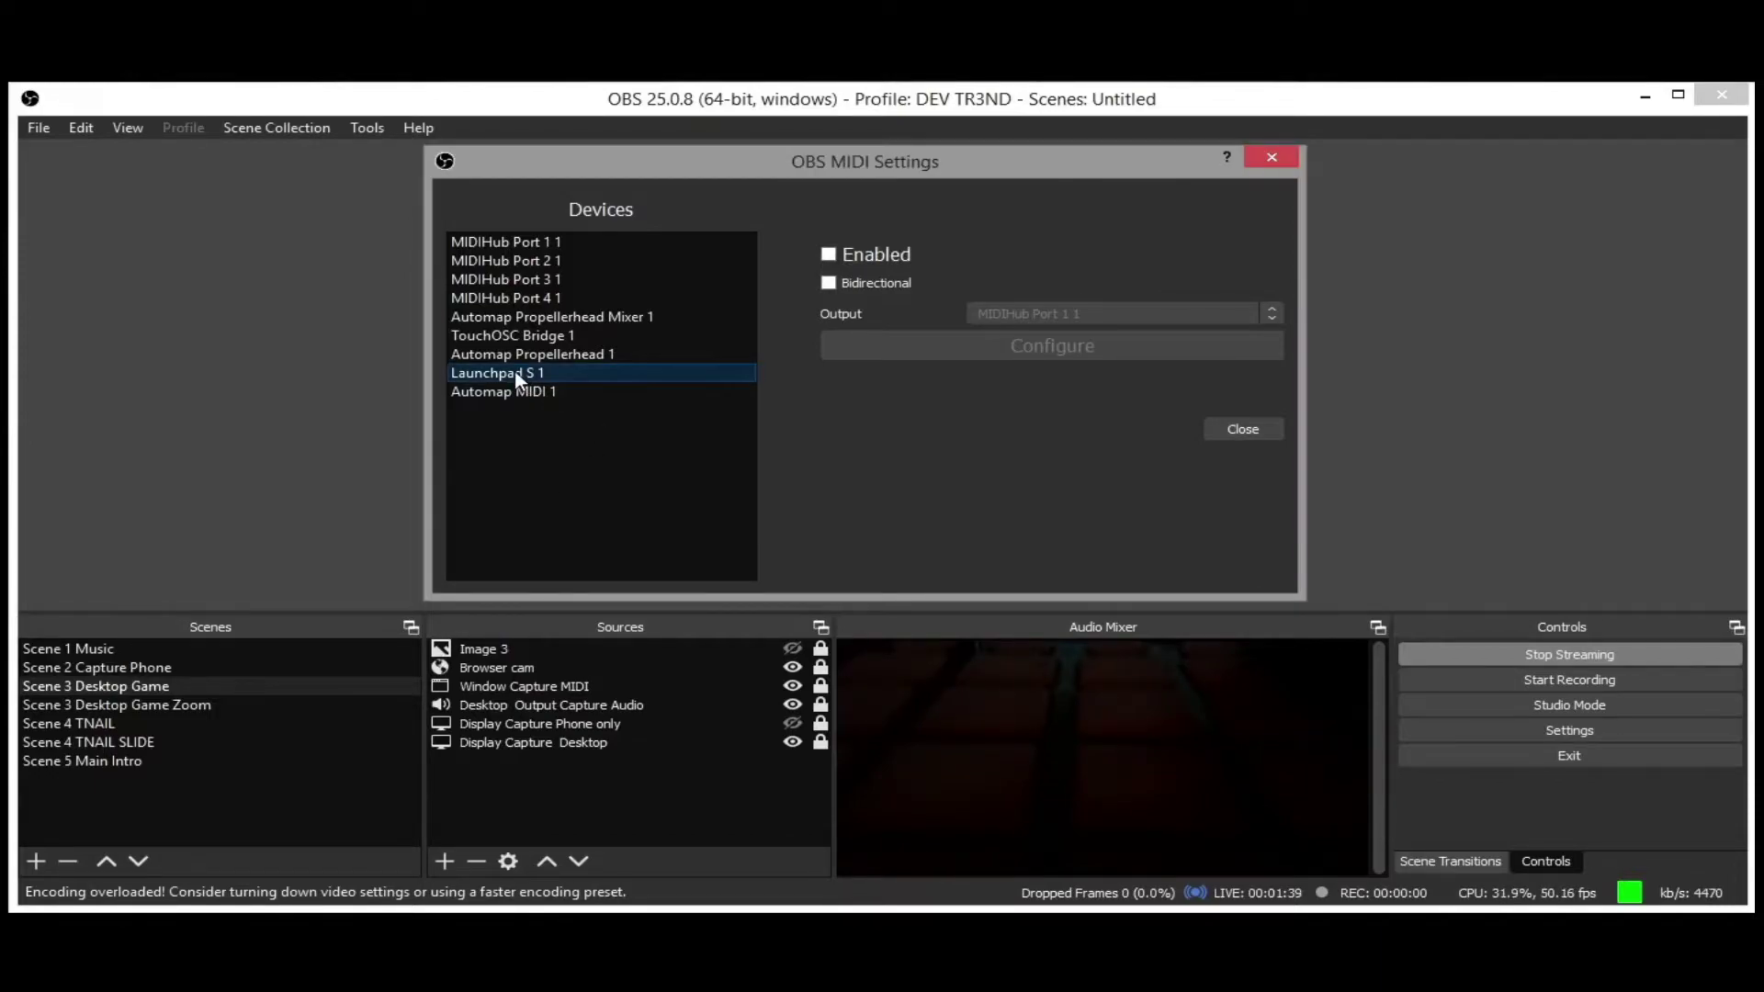
left_click(829, 255)
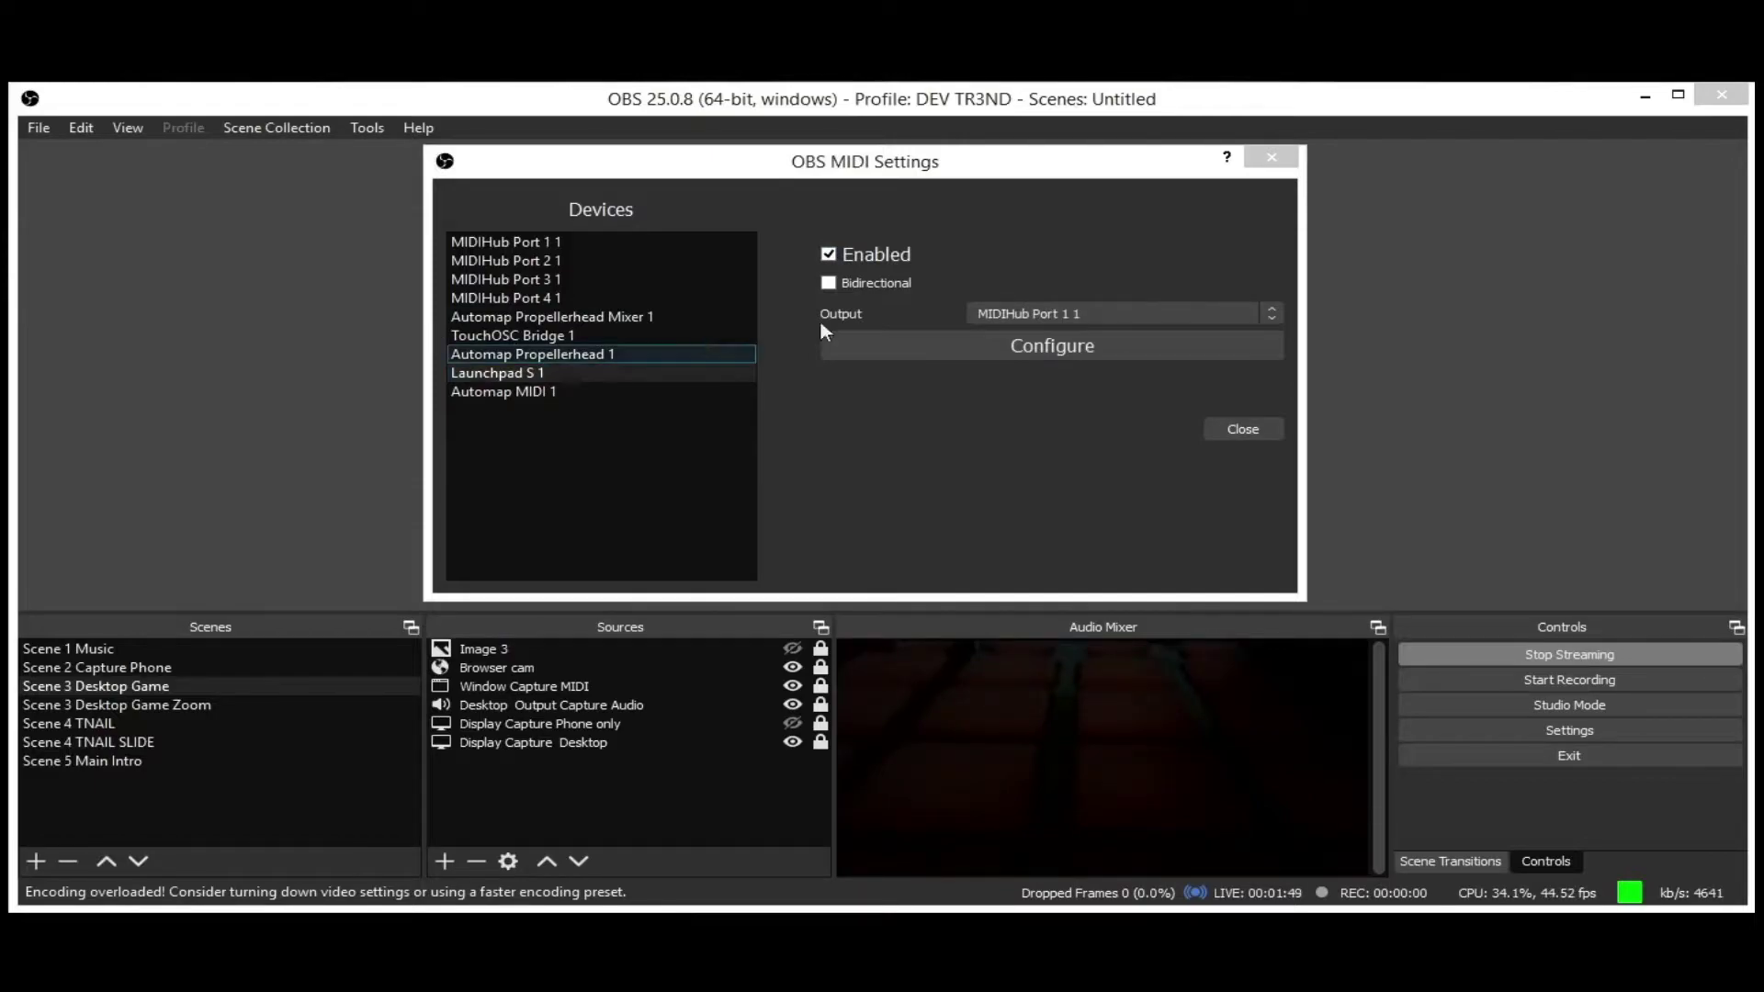
left_click(1129, 313)
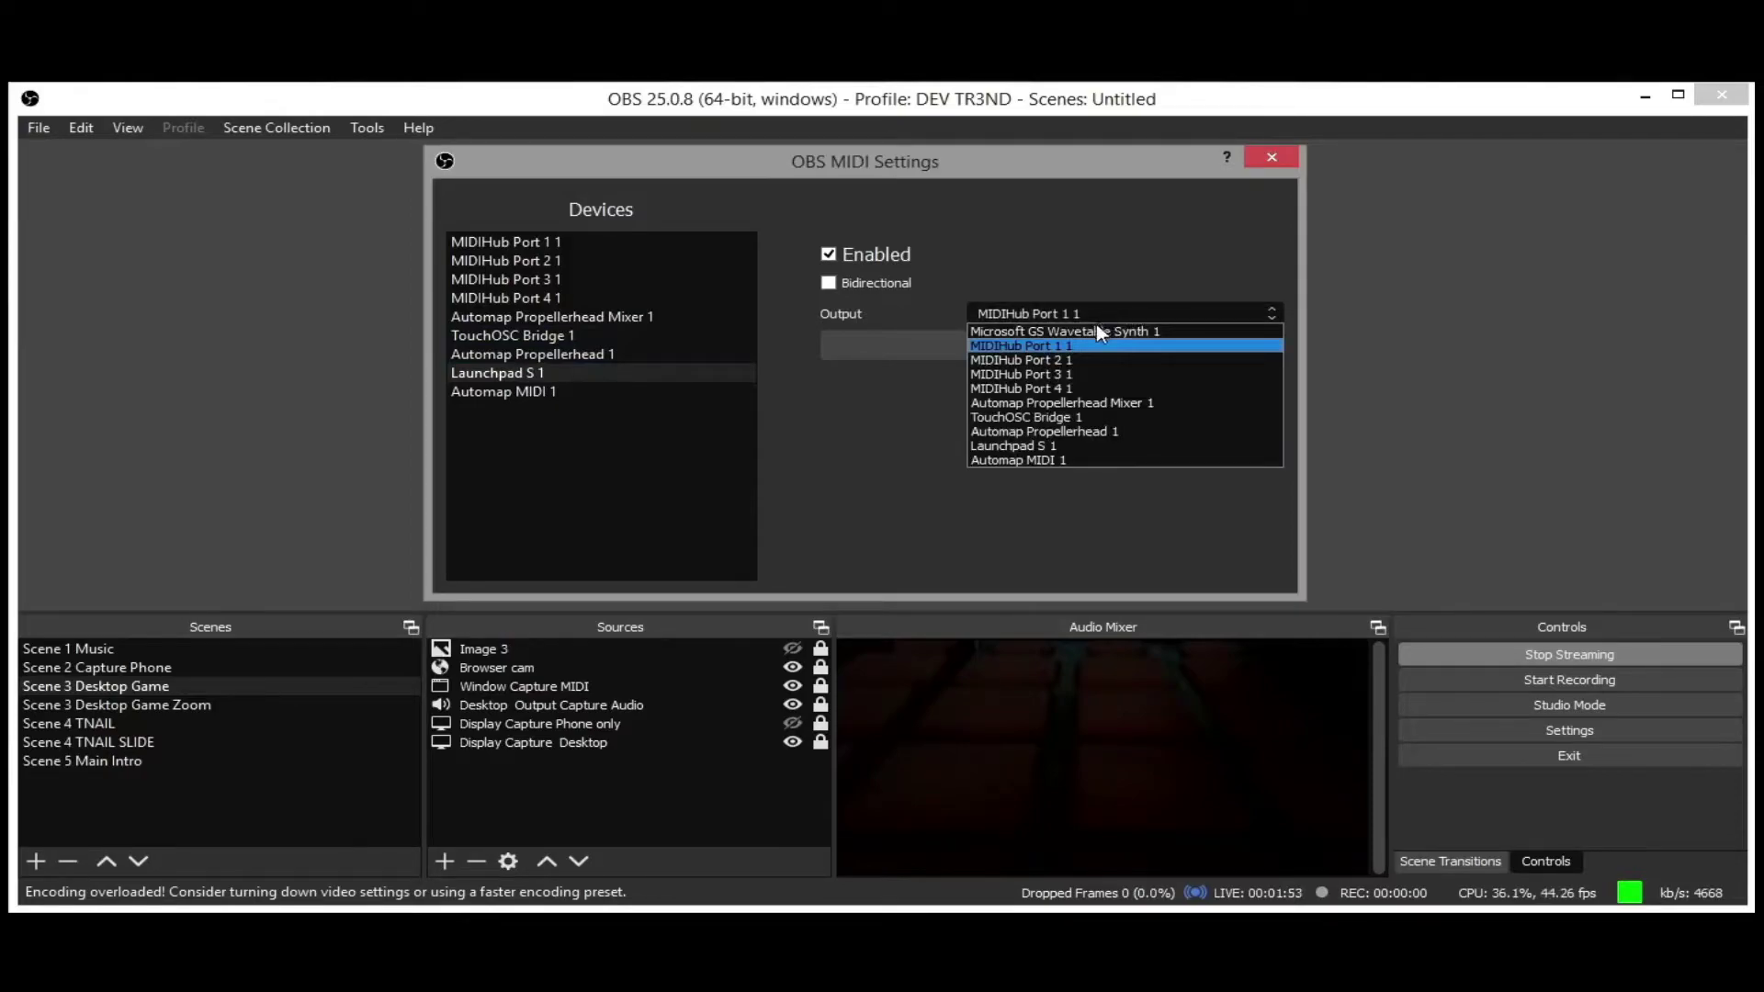
left_click(1095, 331)
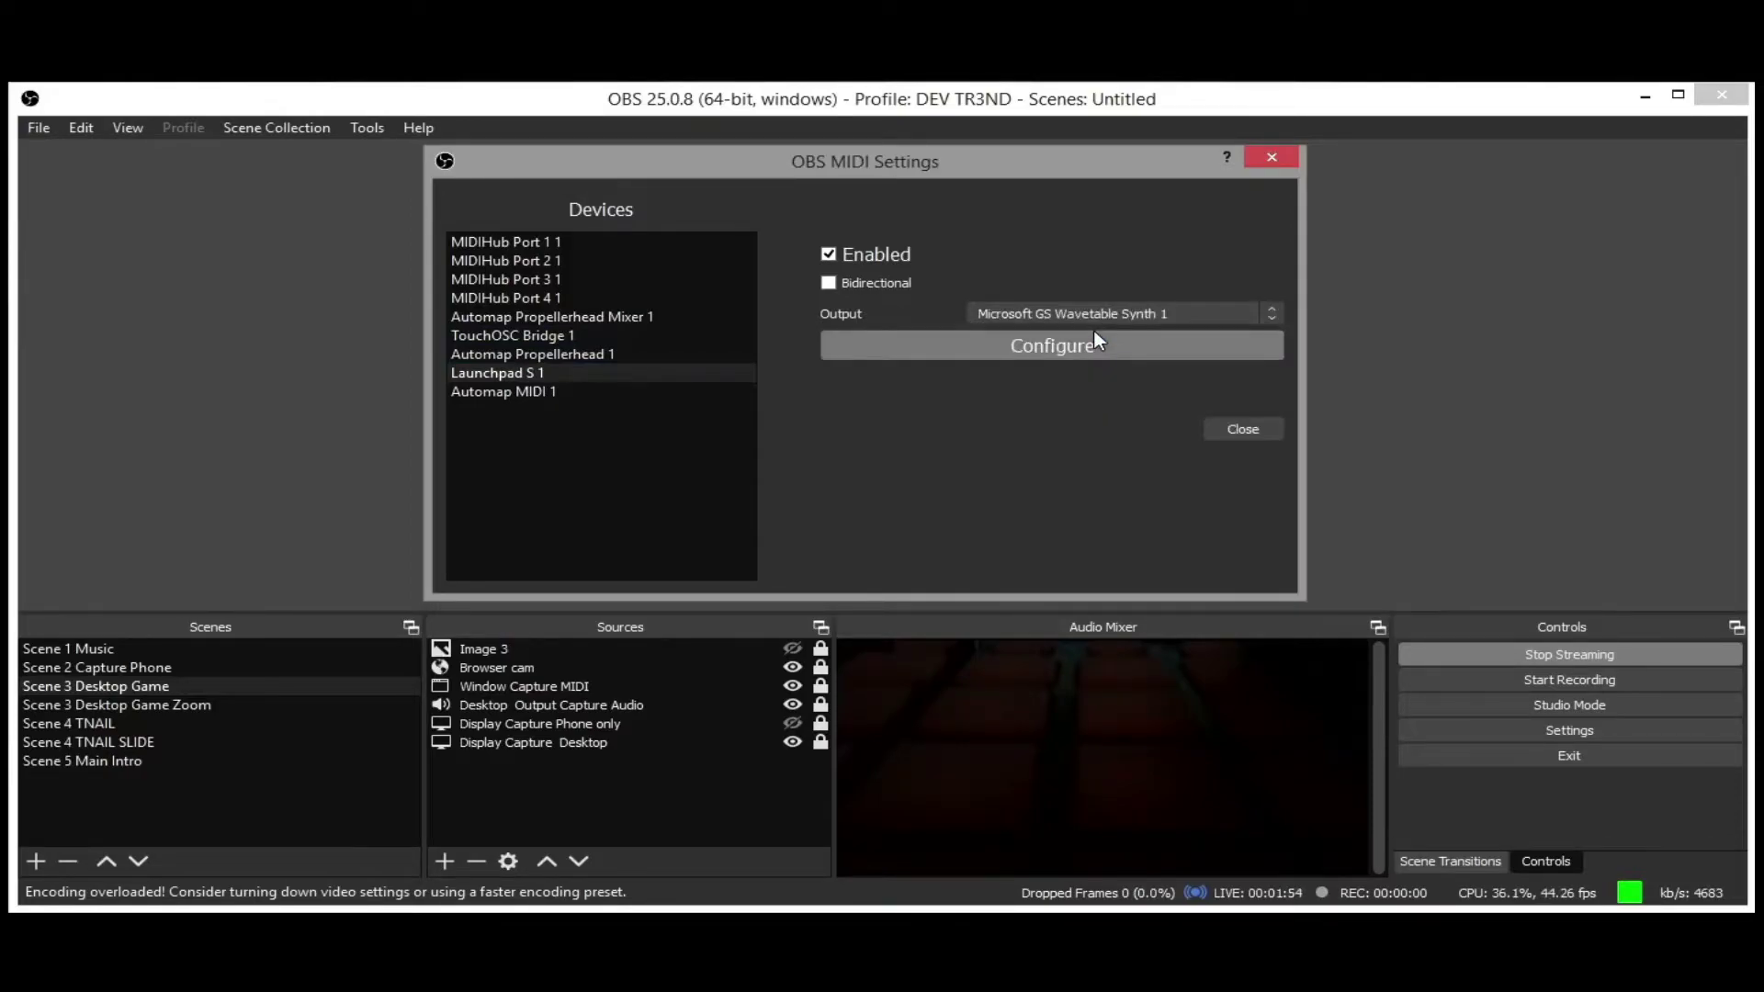
left_click(955, 349)
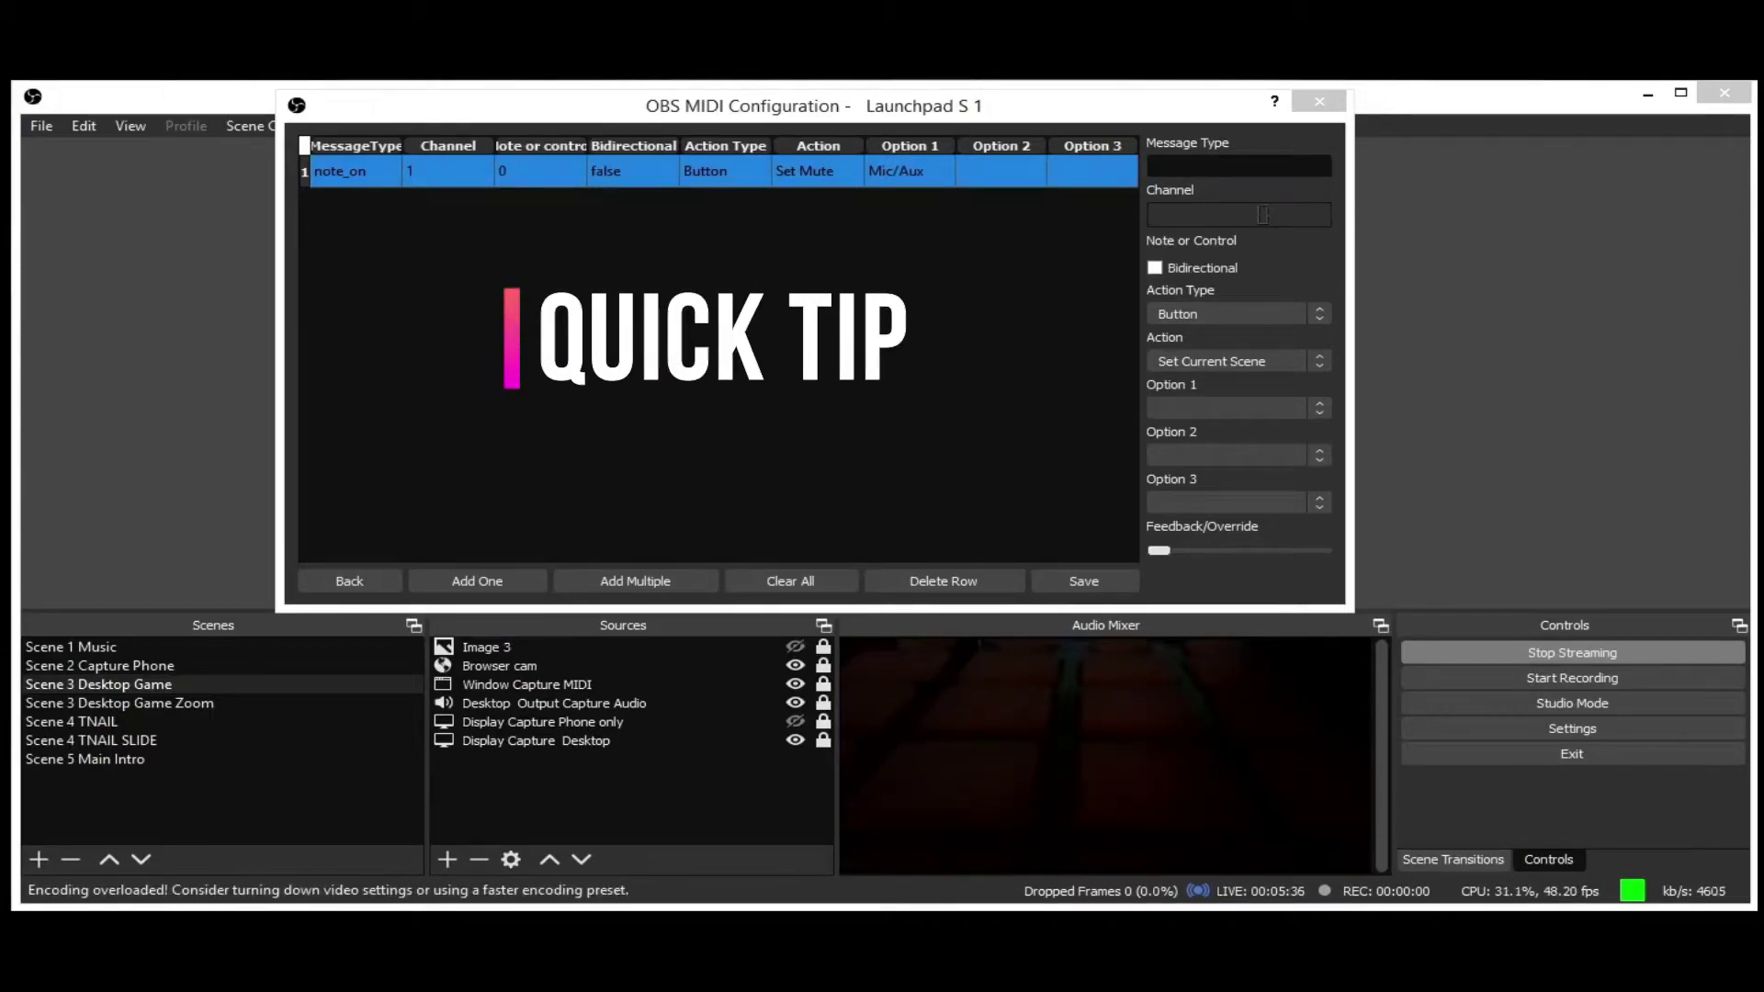
Step: Load the new note_on channel 1 note 0 mapping (Set Mute on Mic/Aux) into the edit panel
left_click(753, 233)
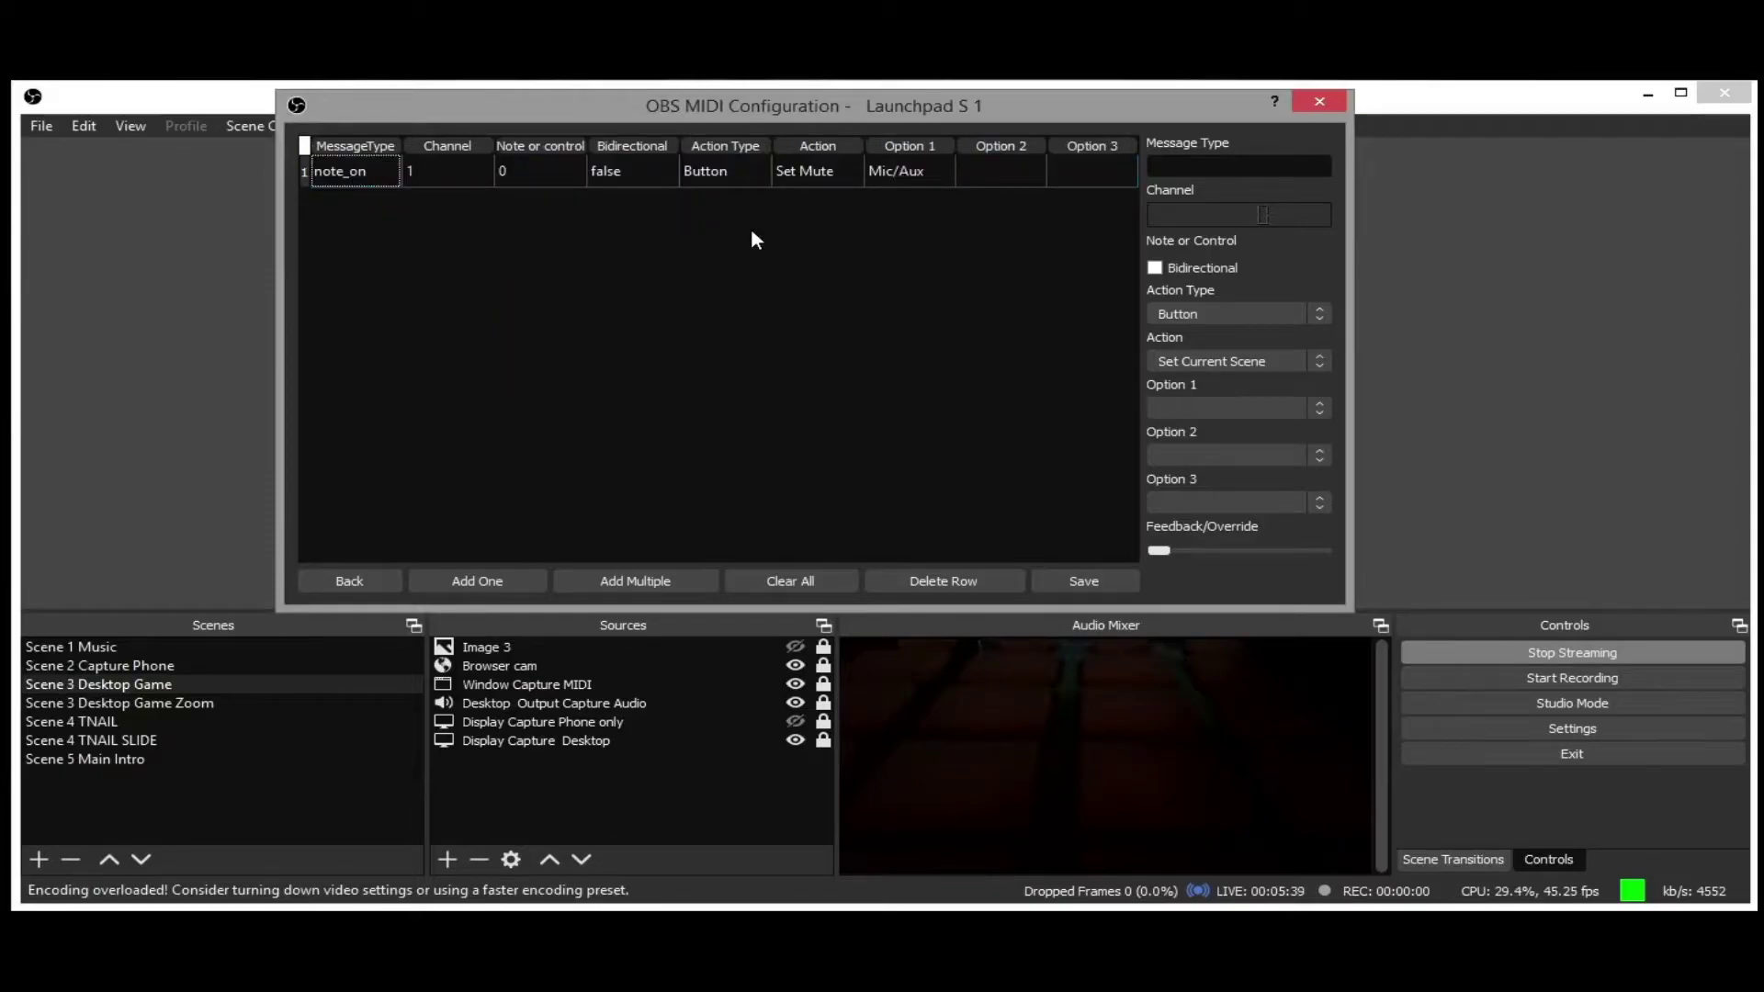
left_click(726, 171)
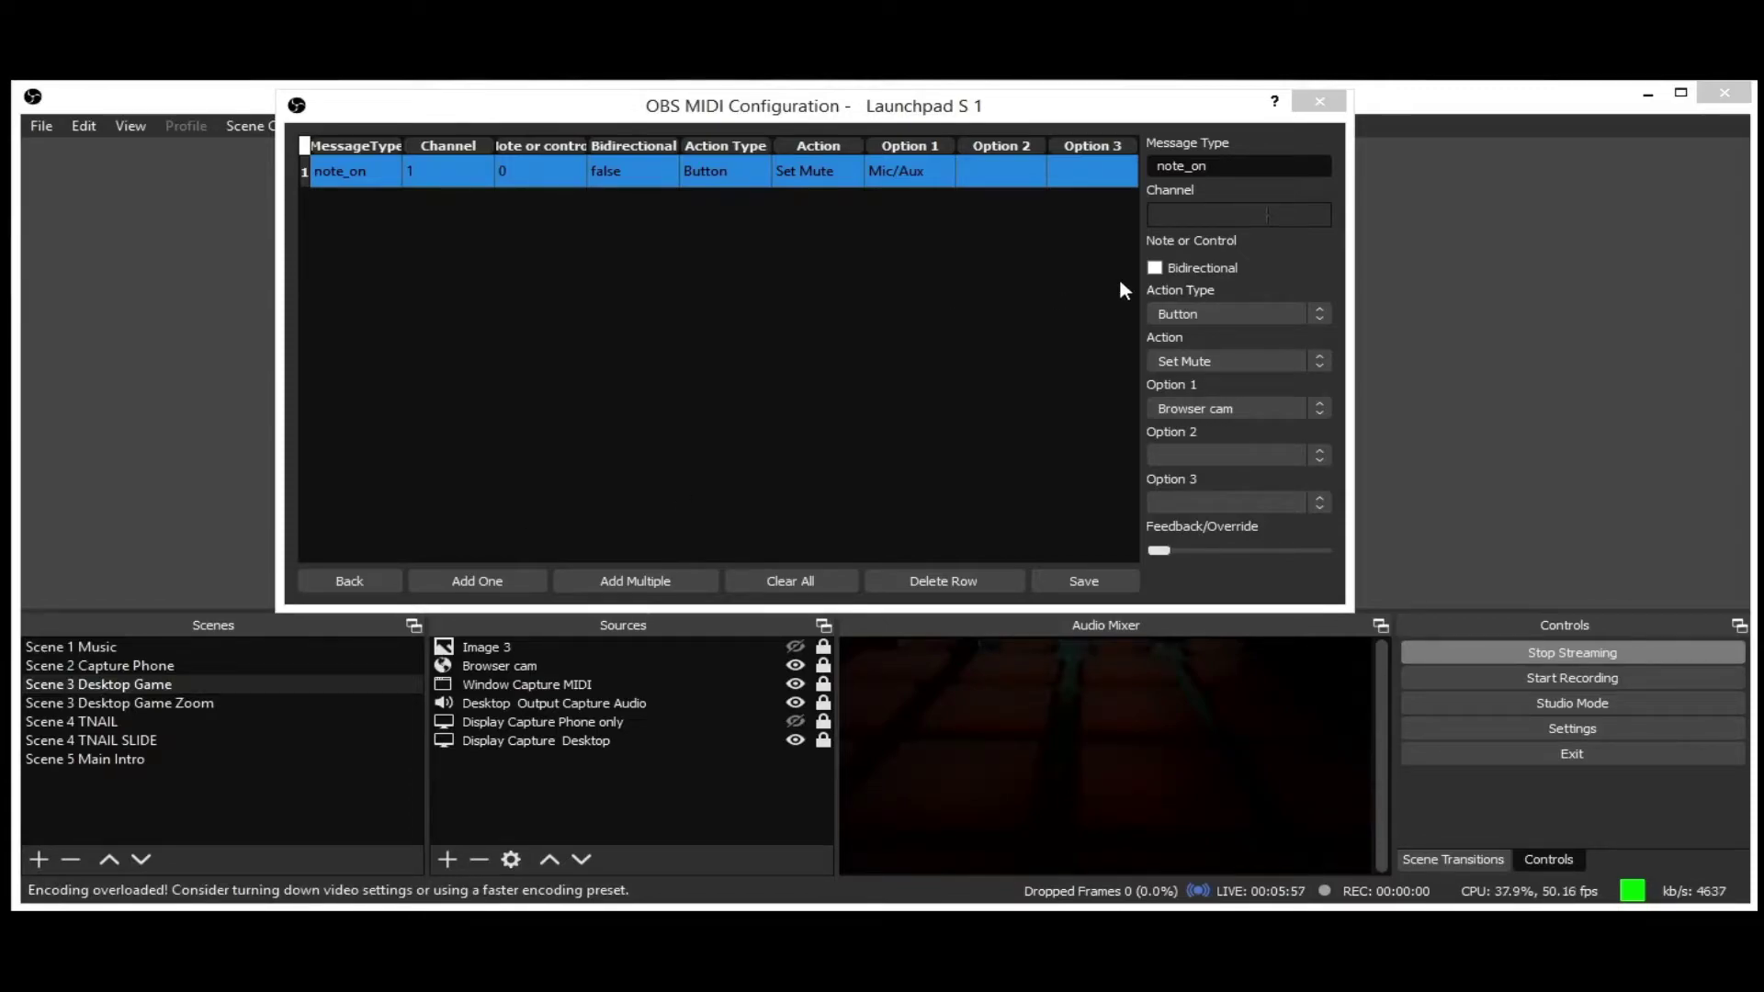
Step: Make the loaded mapping a Button that sets the current scene to Scene 3 Desktop Game
left_click(1223, 316)
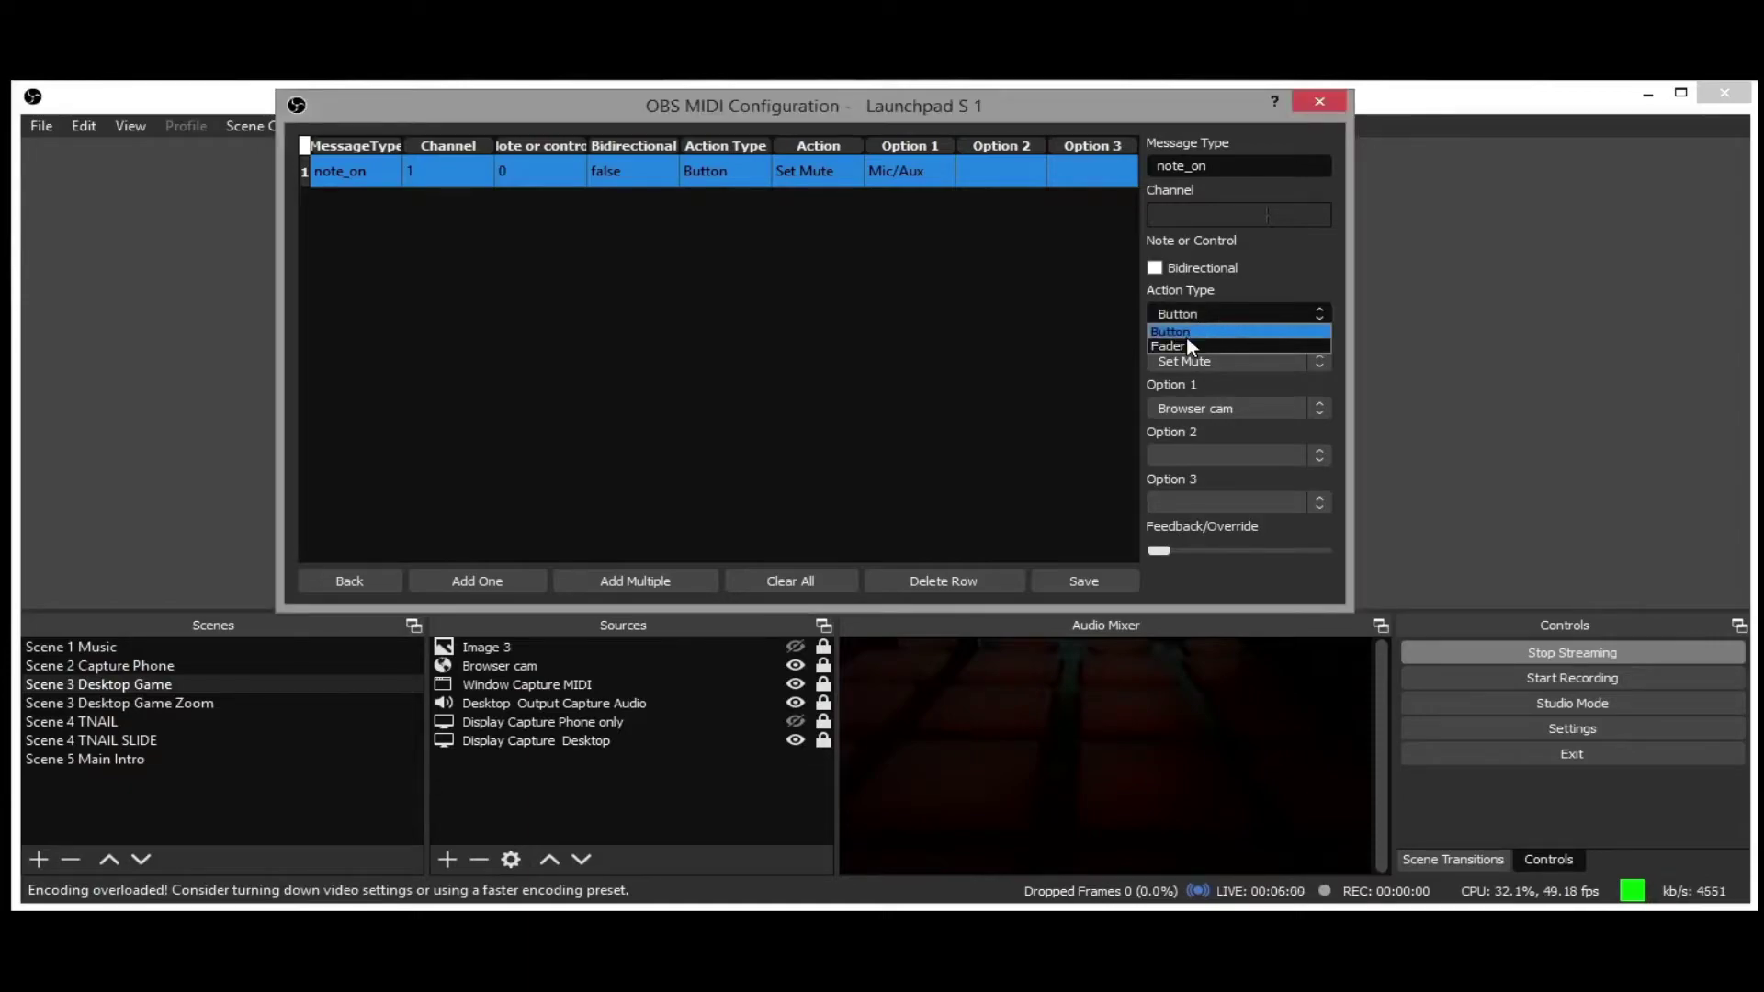
left_click(1186, 330)
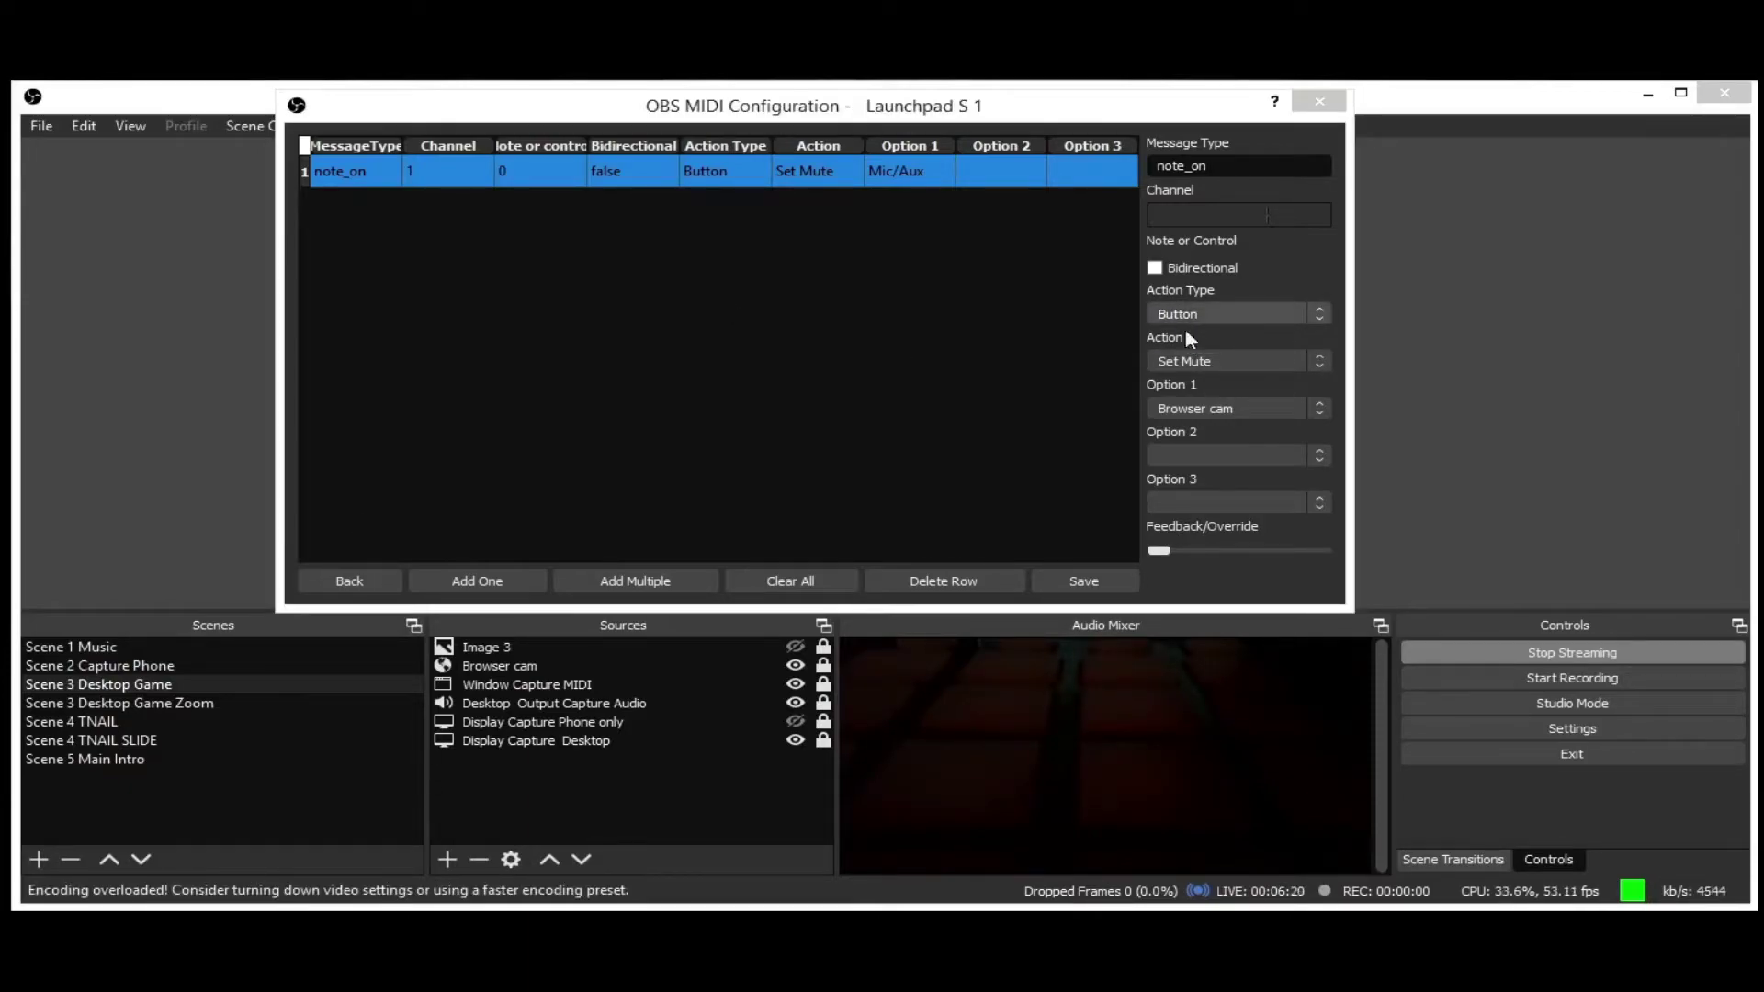
left_click(1326, 362)
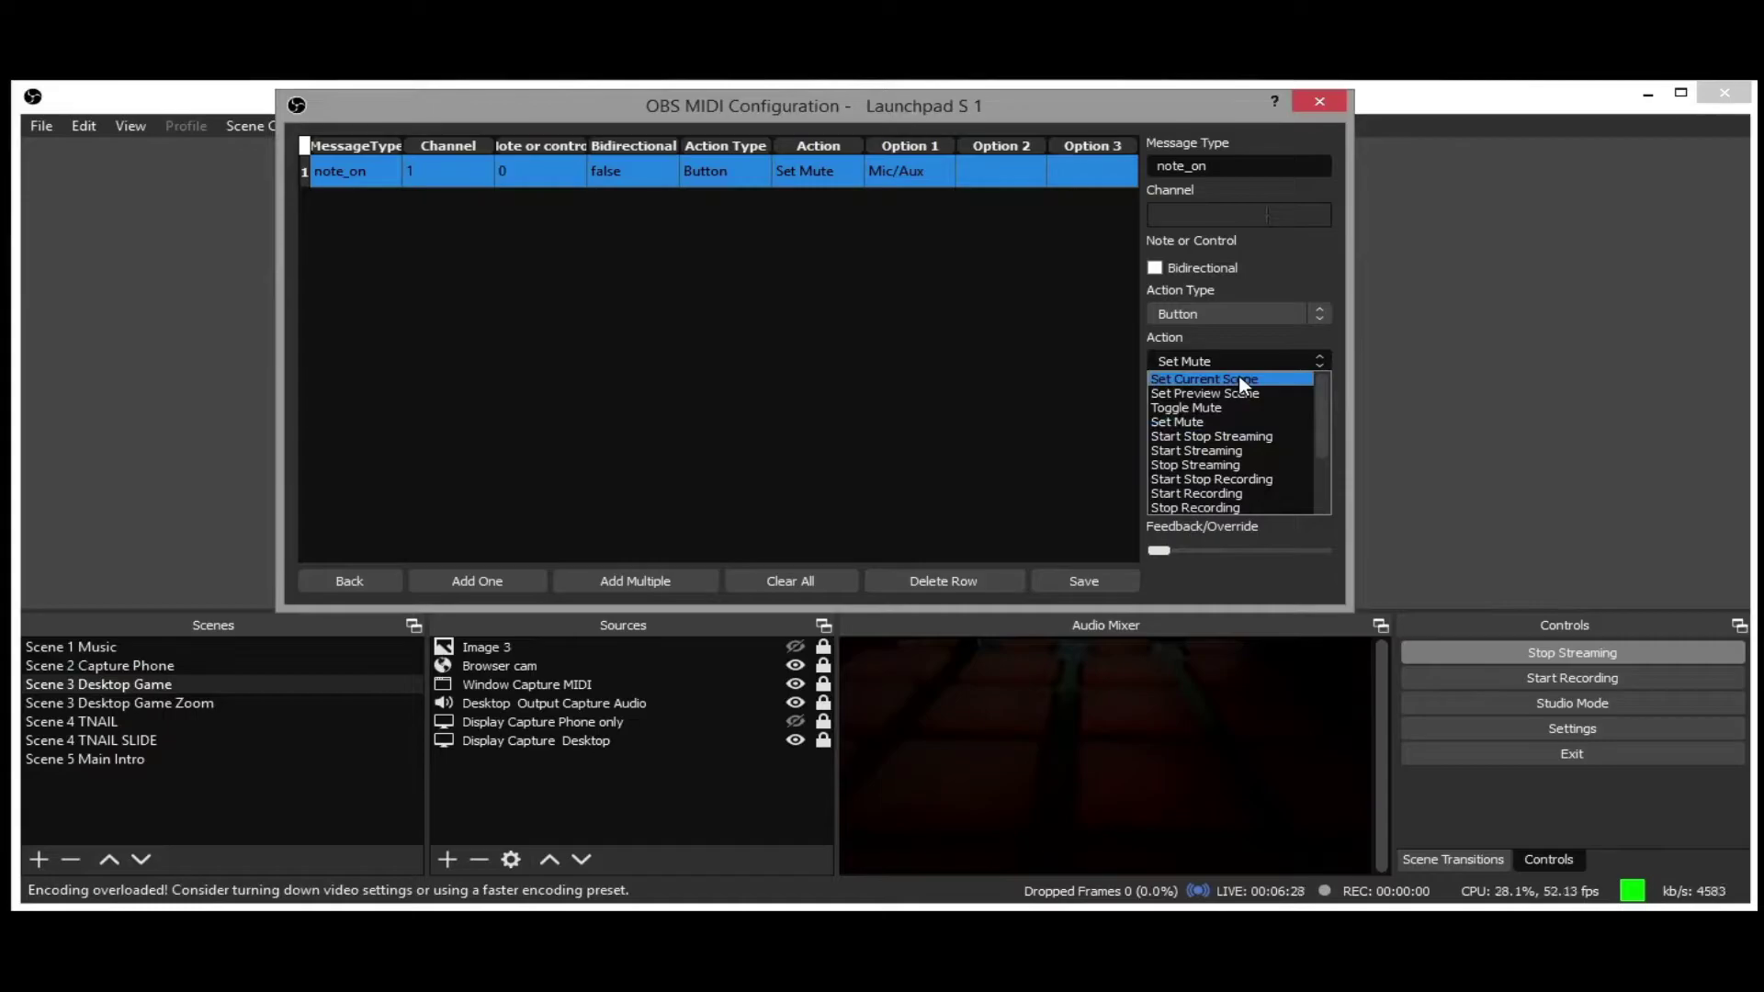
left_click(1242, 380)
left_click(1319, 407)
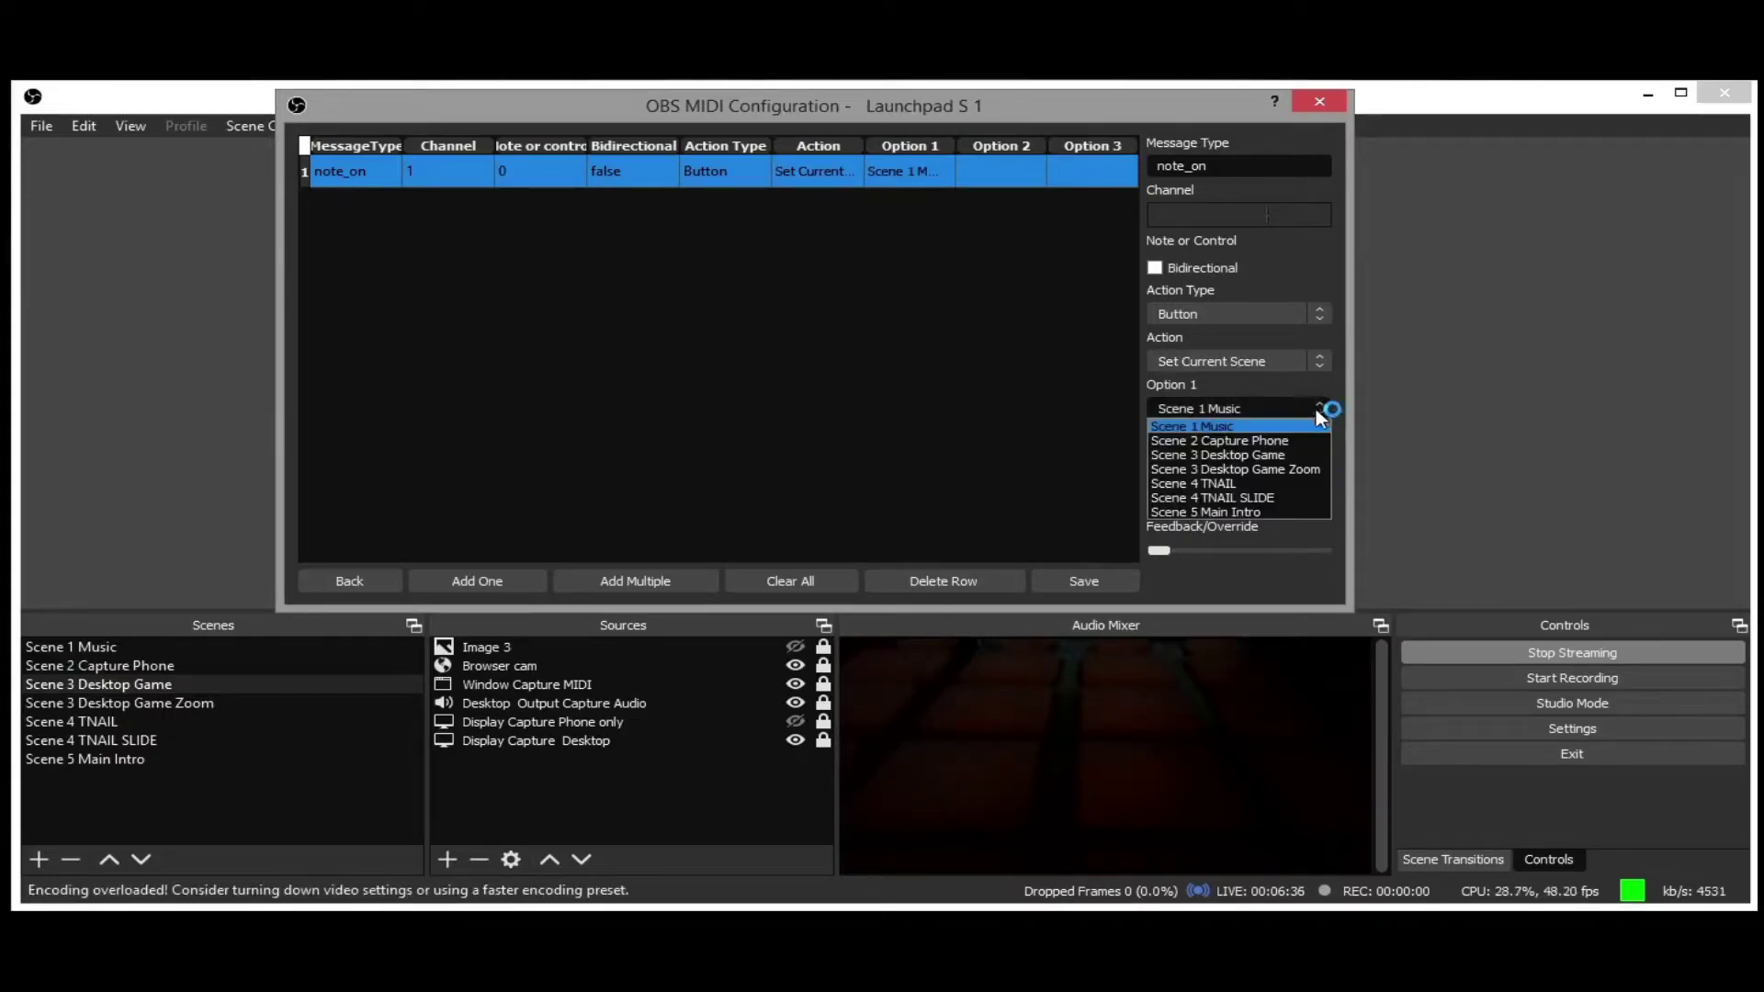
left_click(1226, 455)
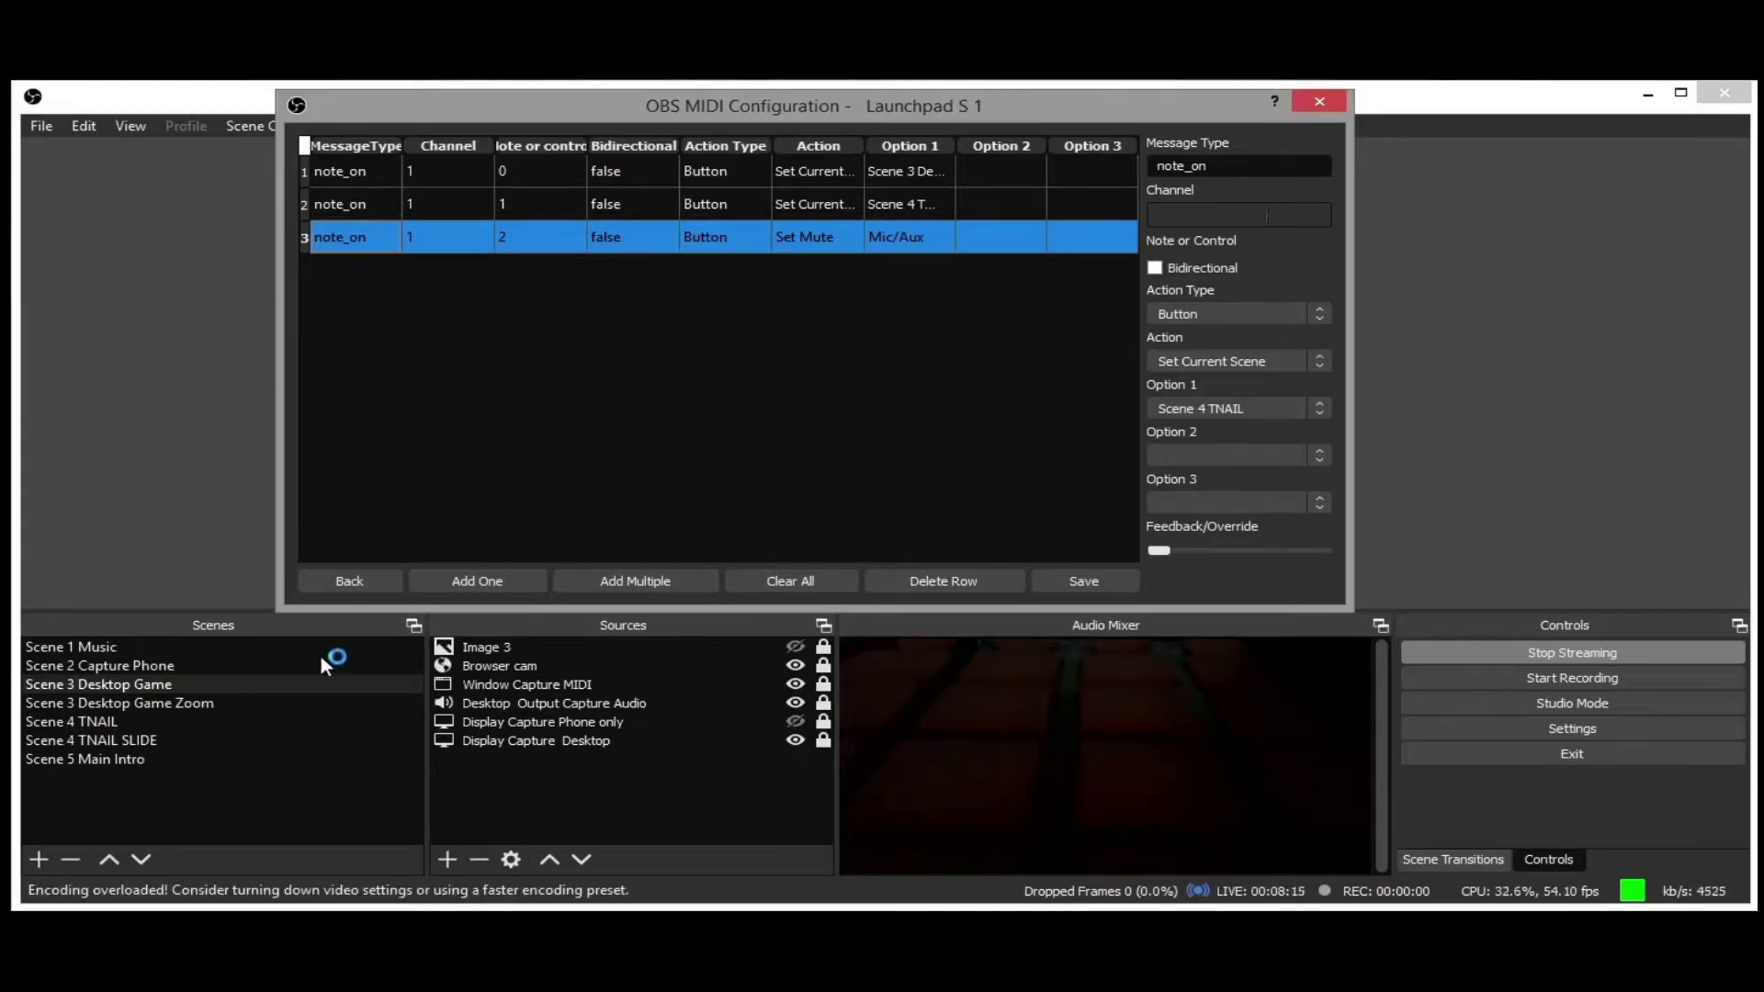
Step: Set mapping row 3 (note 2) to Set Current Scene with Scene 3 Desktop Game Zoom
left_click(714, 368)
left_click(697, 242)
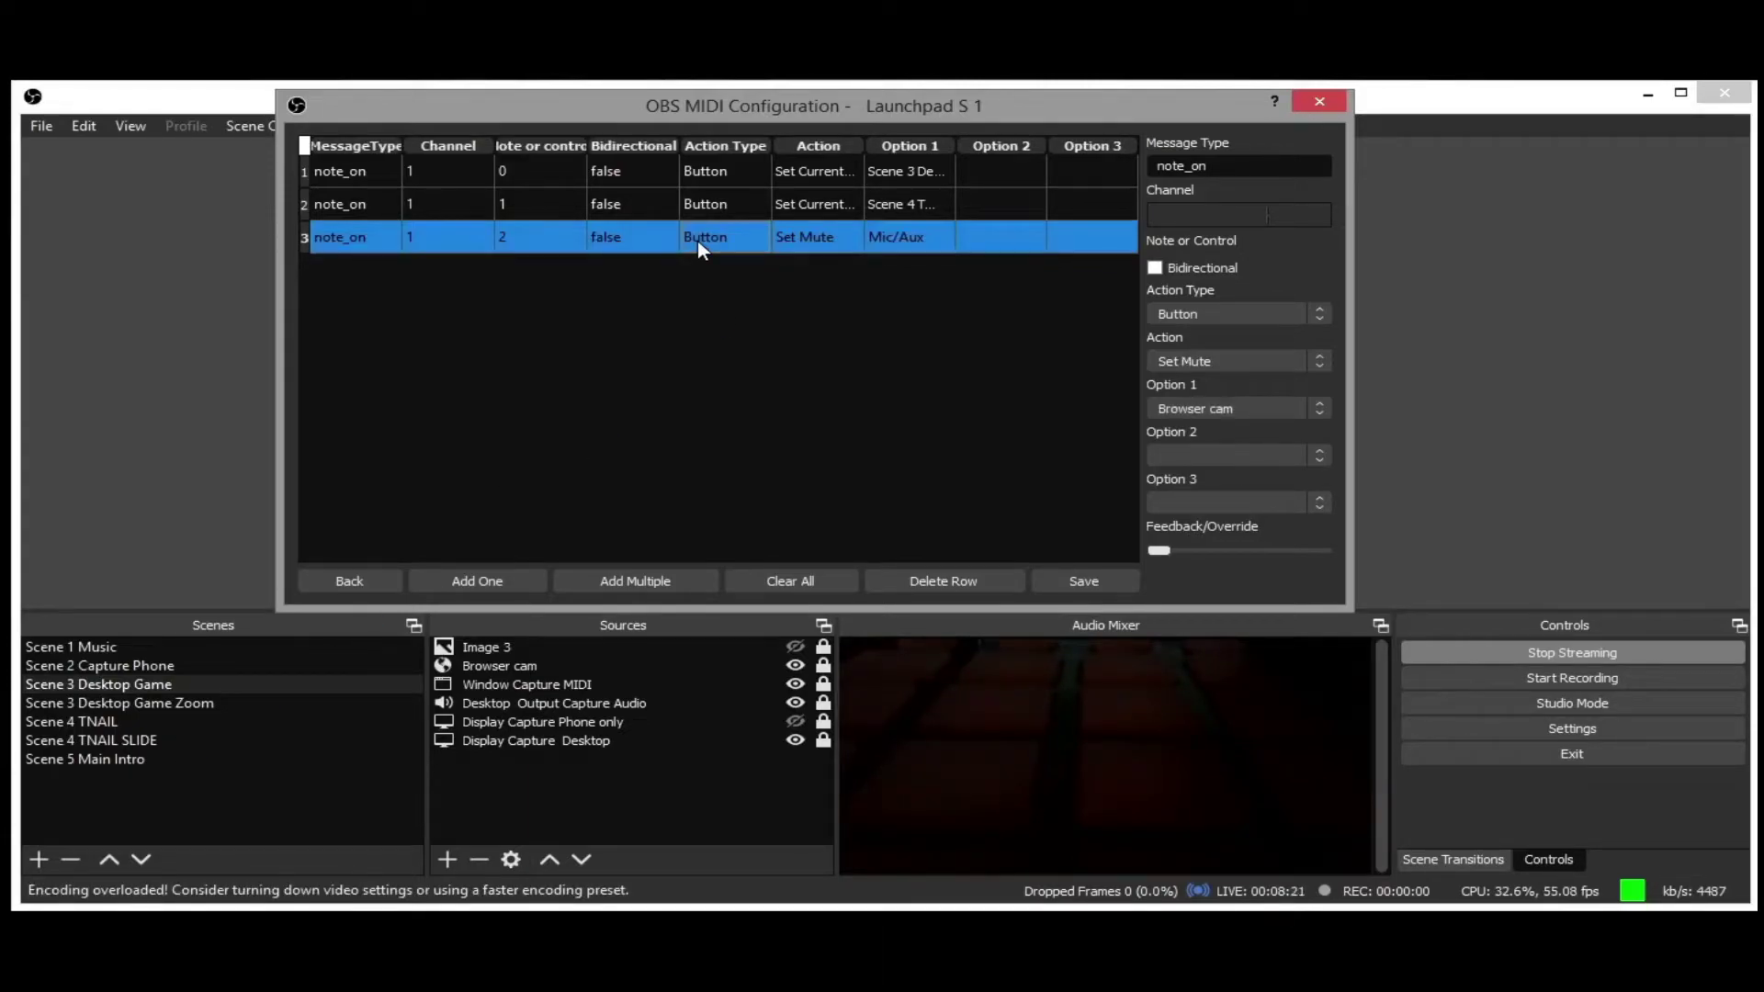
left_click(1318, 363)
left_click(1262, 384)
left_click(1319, 409)
left_click(1245, 466)
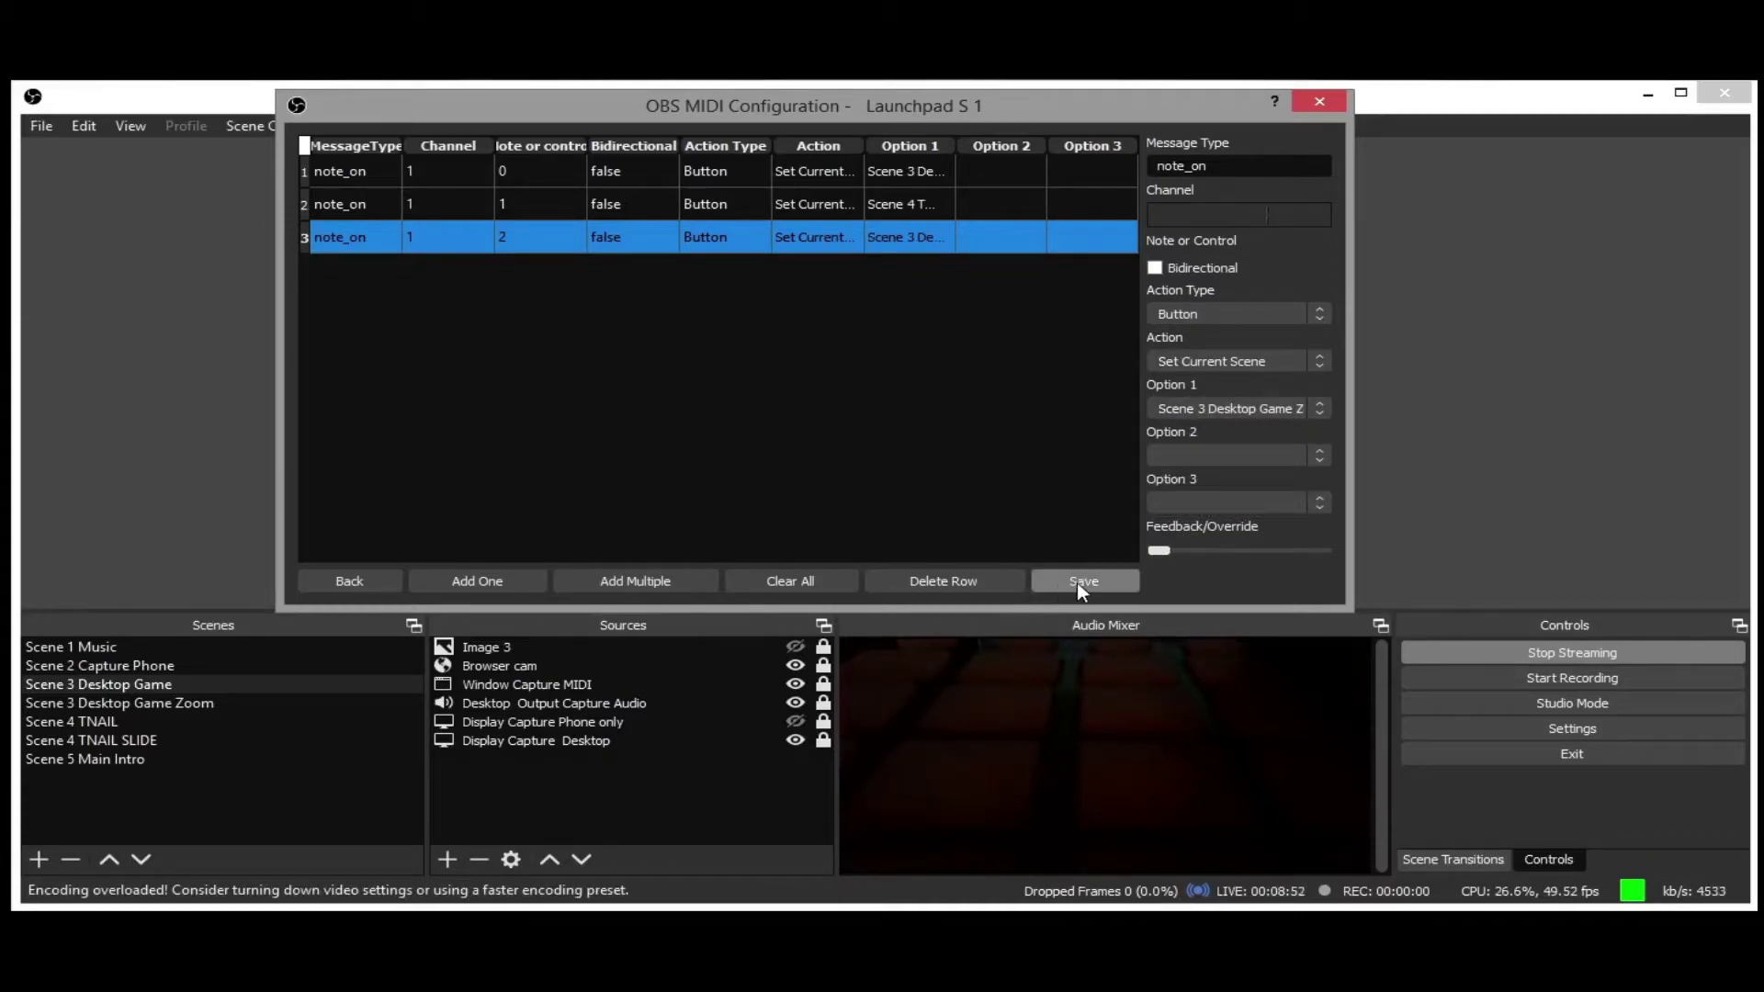
Step: Save the Launchpad mappings, close OBS MIDI Settings, and select Scene 3 Desktop Game Zoom
left_click(1081, 582)
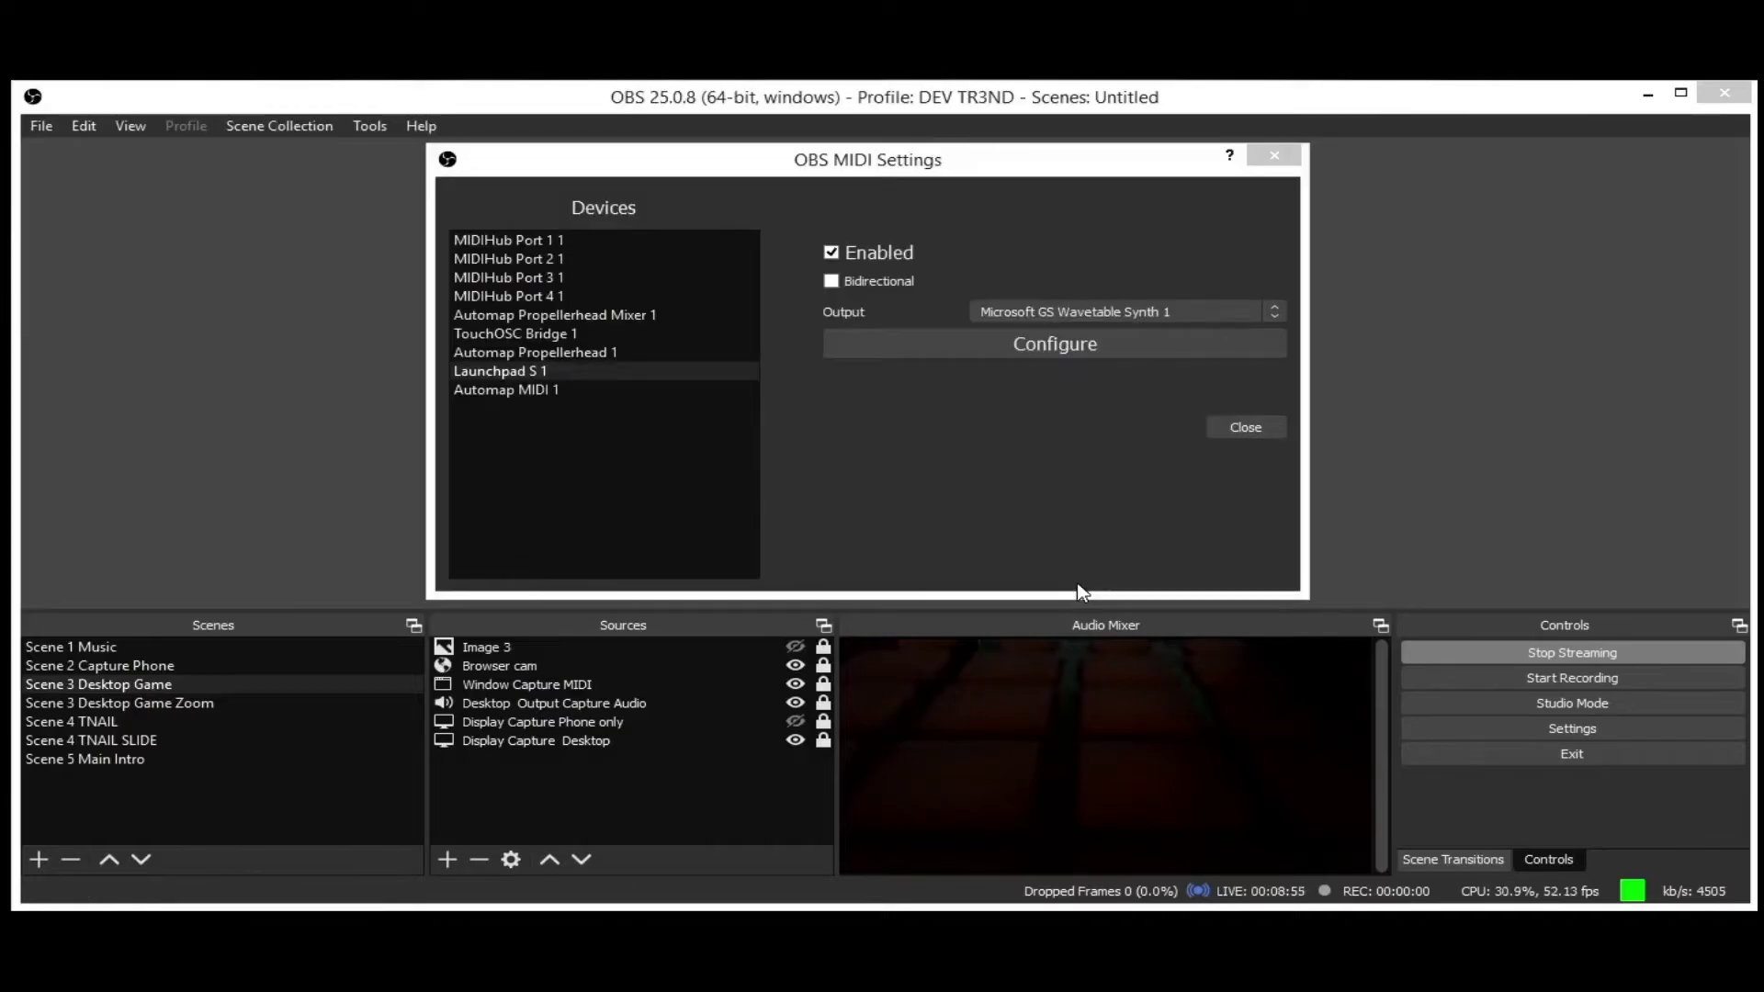
left_click(1252, 425)
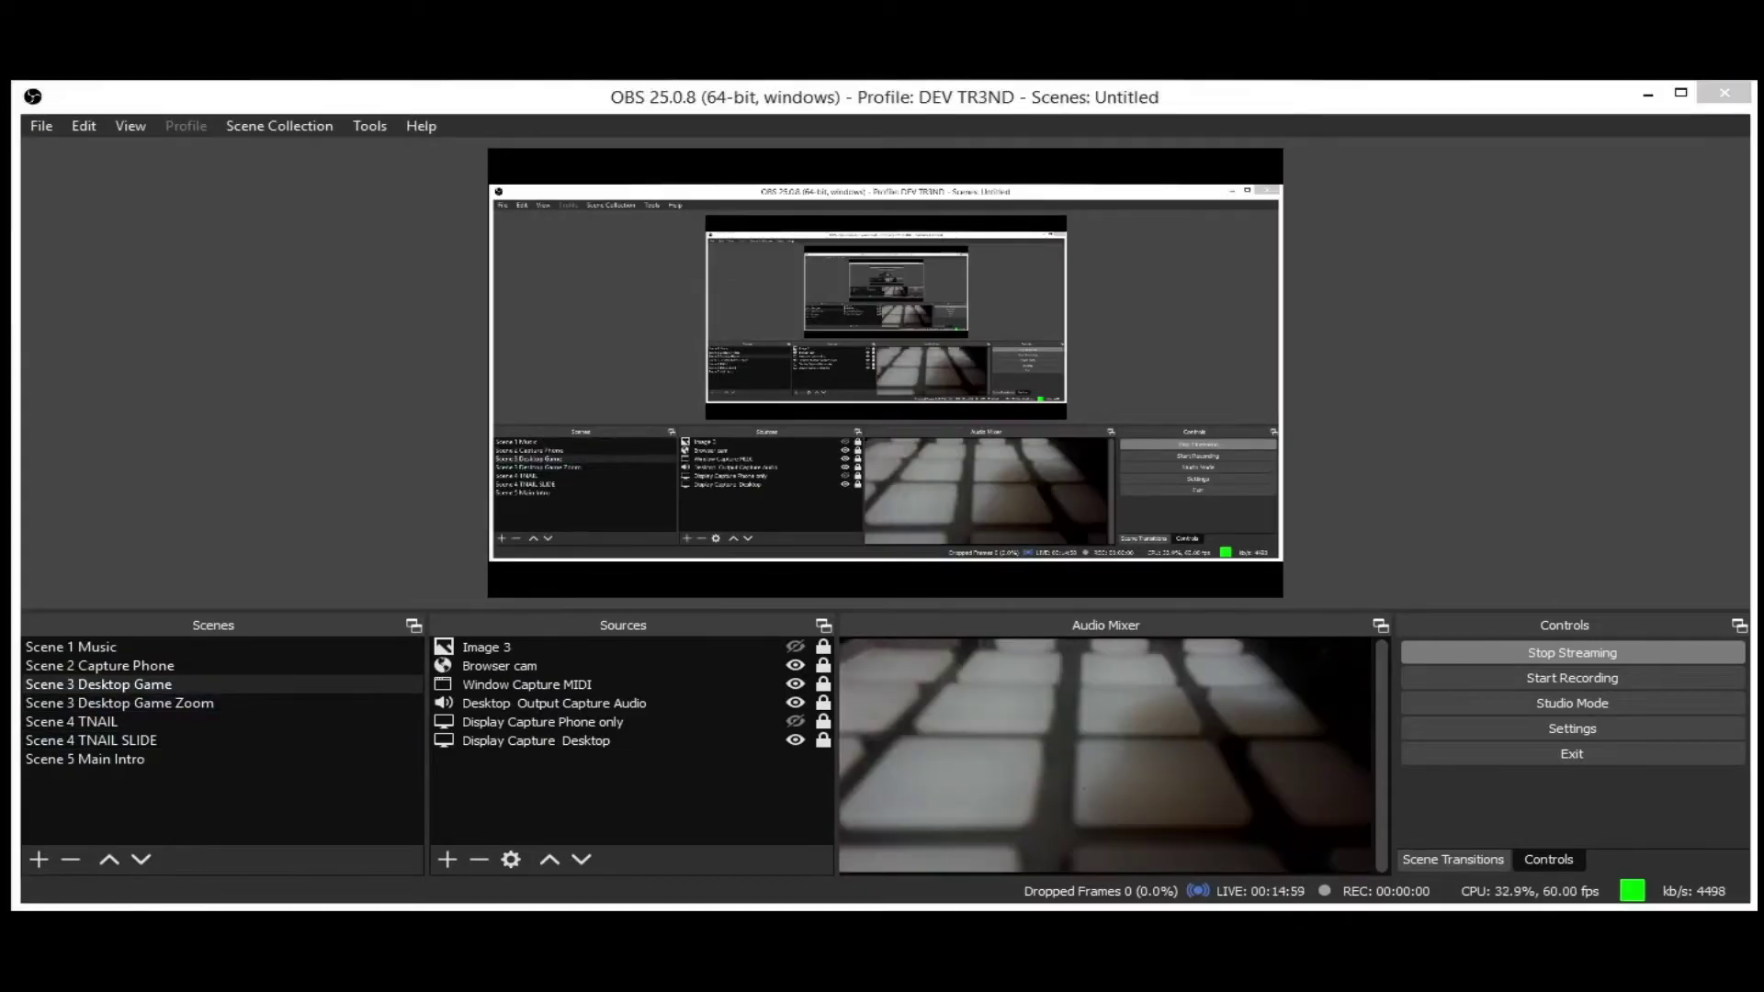
left_click(119, 703)
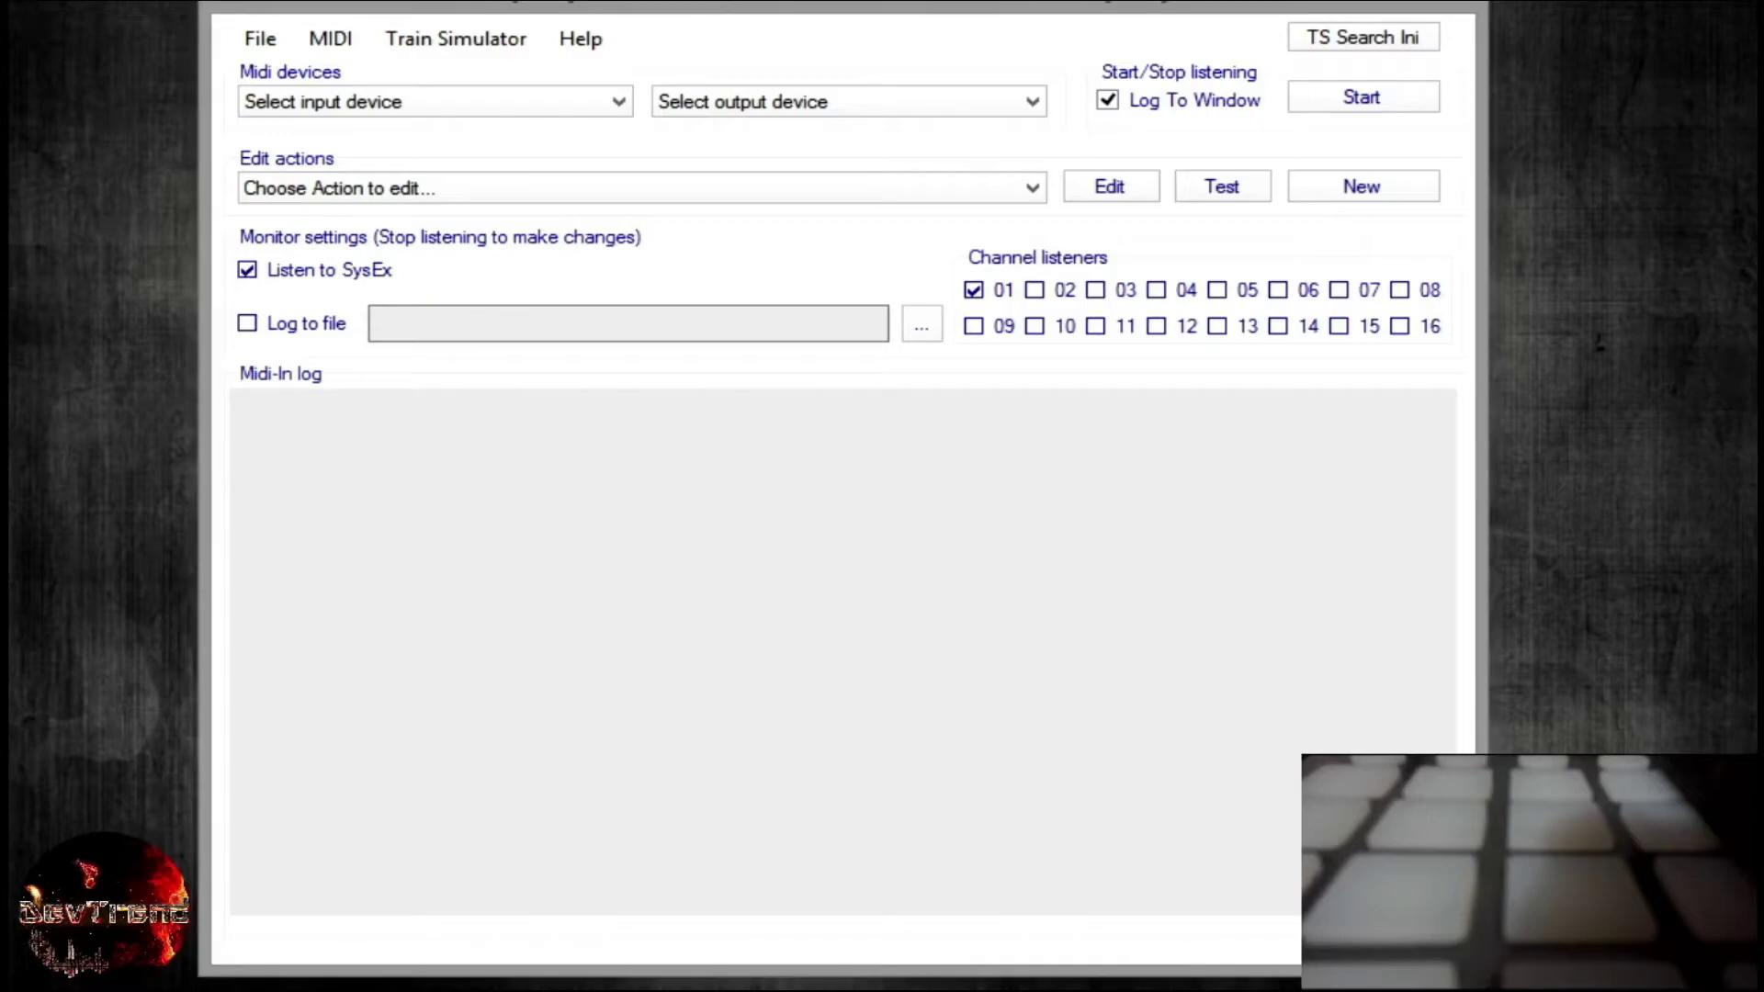
Step: Use Launchpad S as MIDI input and output, start listening, and create an action for NoteOn C0
left_click(629, 103)
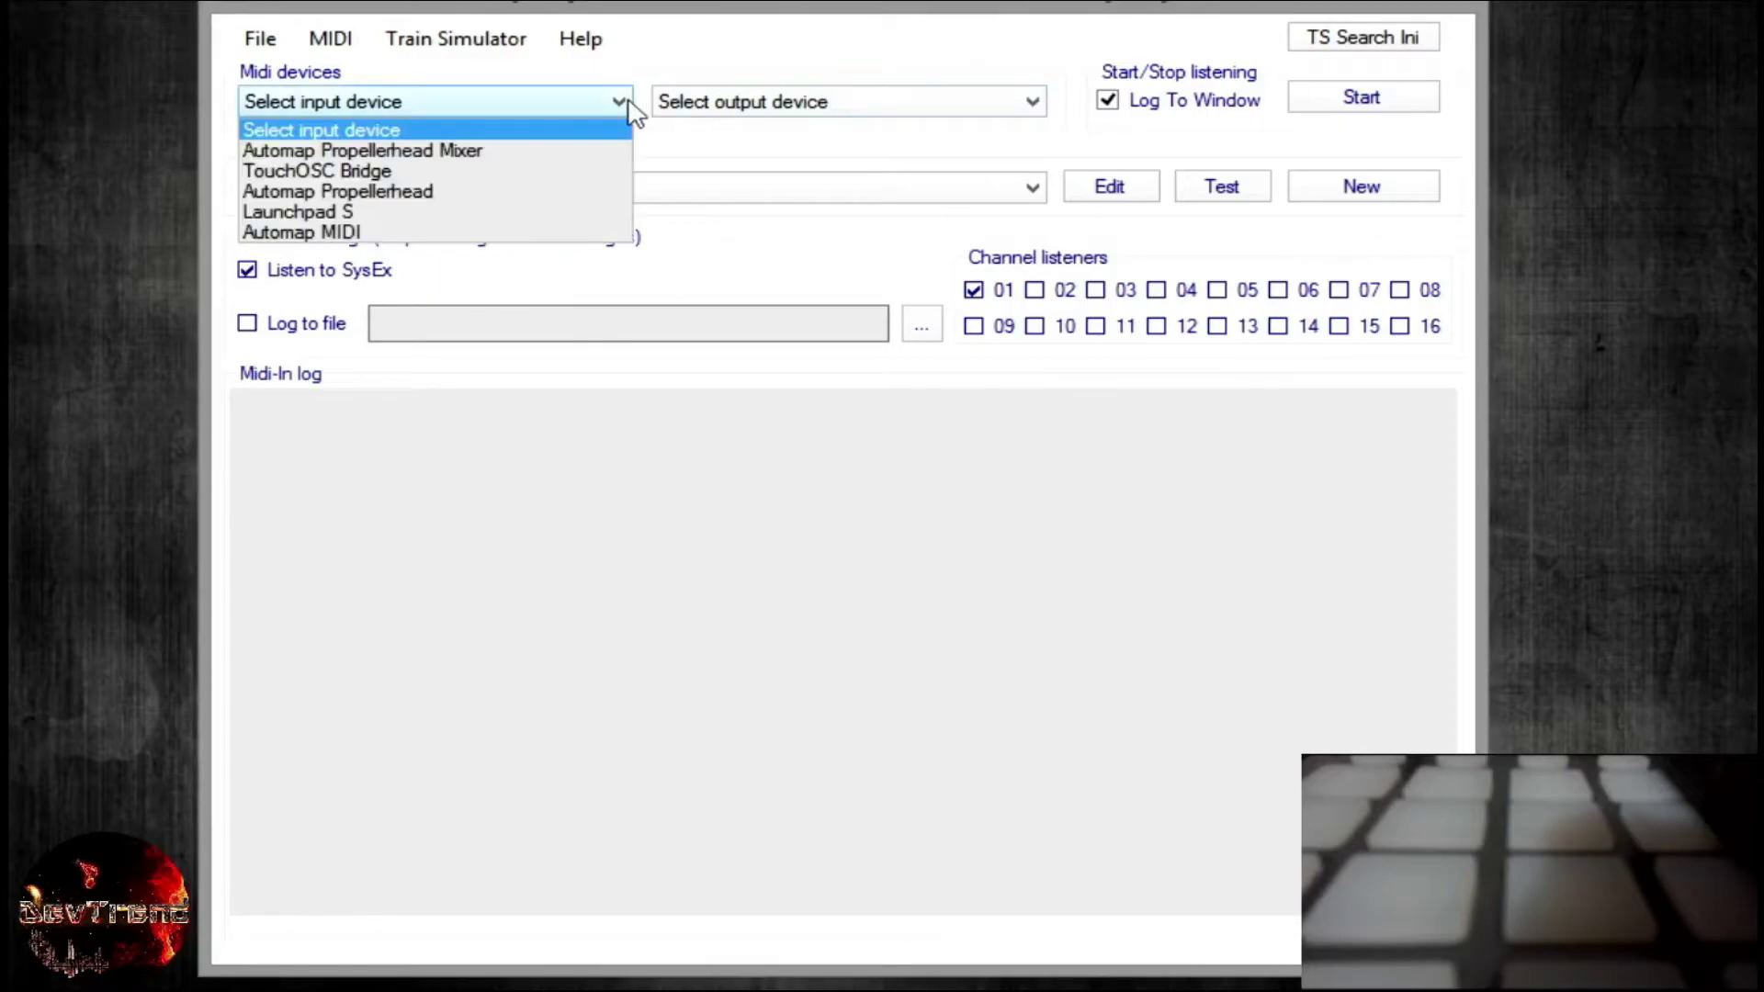
left_click(425, 214)
left_click(863, 102)
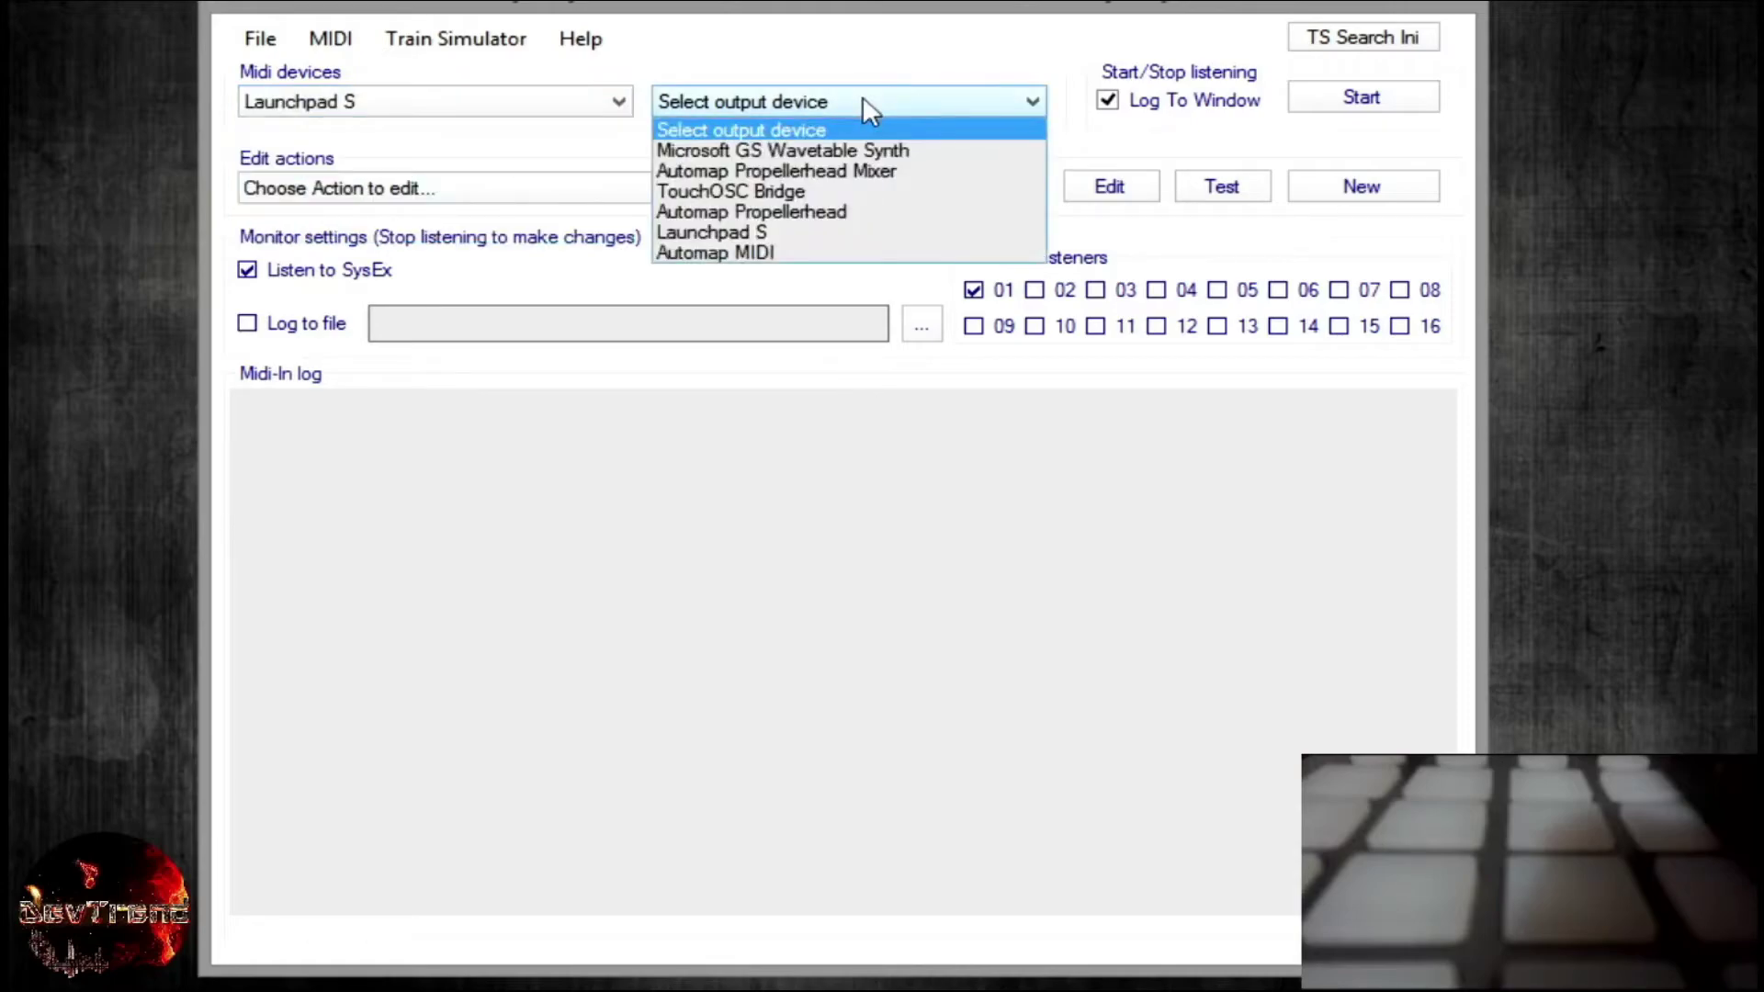
left_click(779, 233)
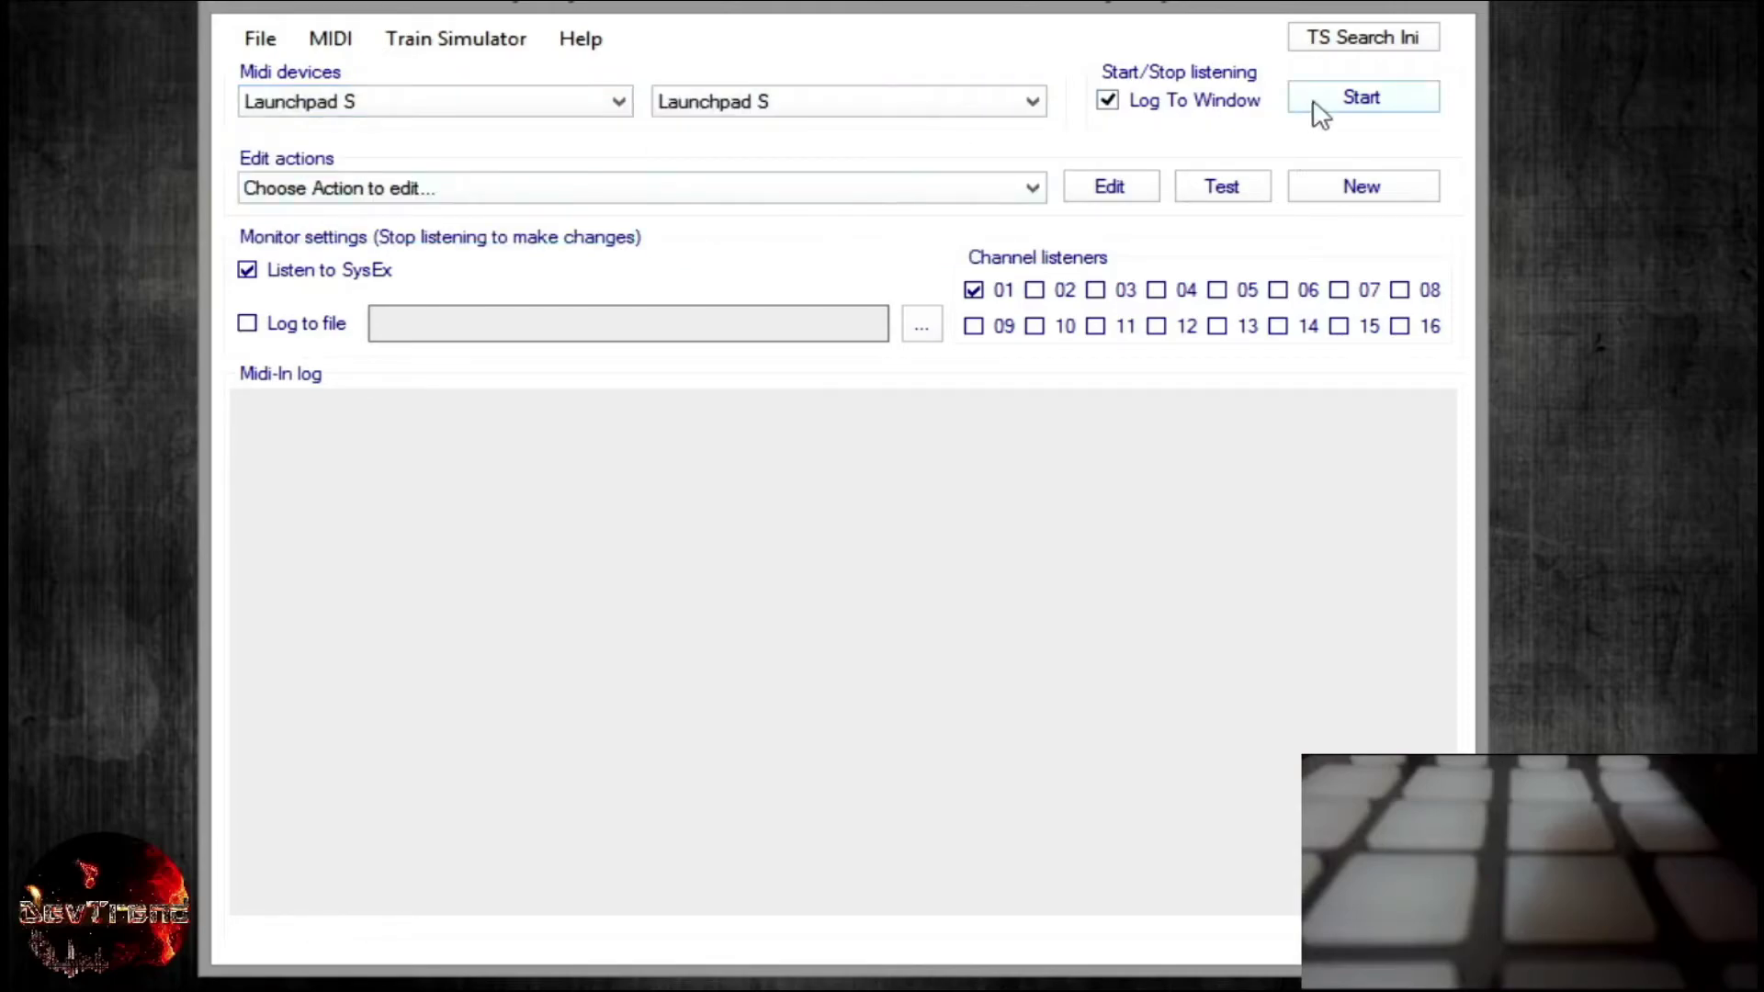
left_click(1358, 100)
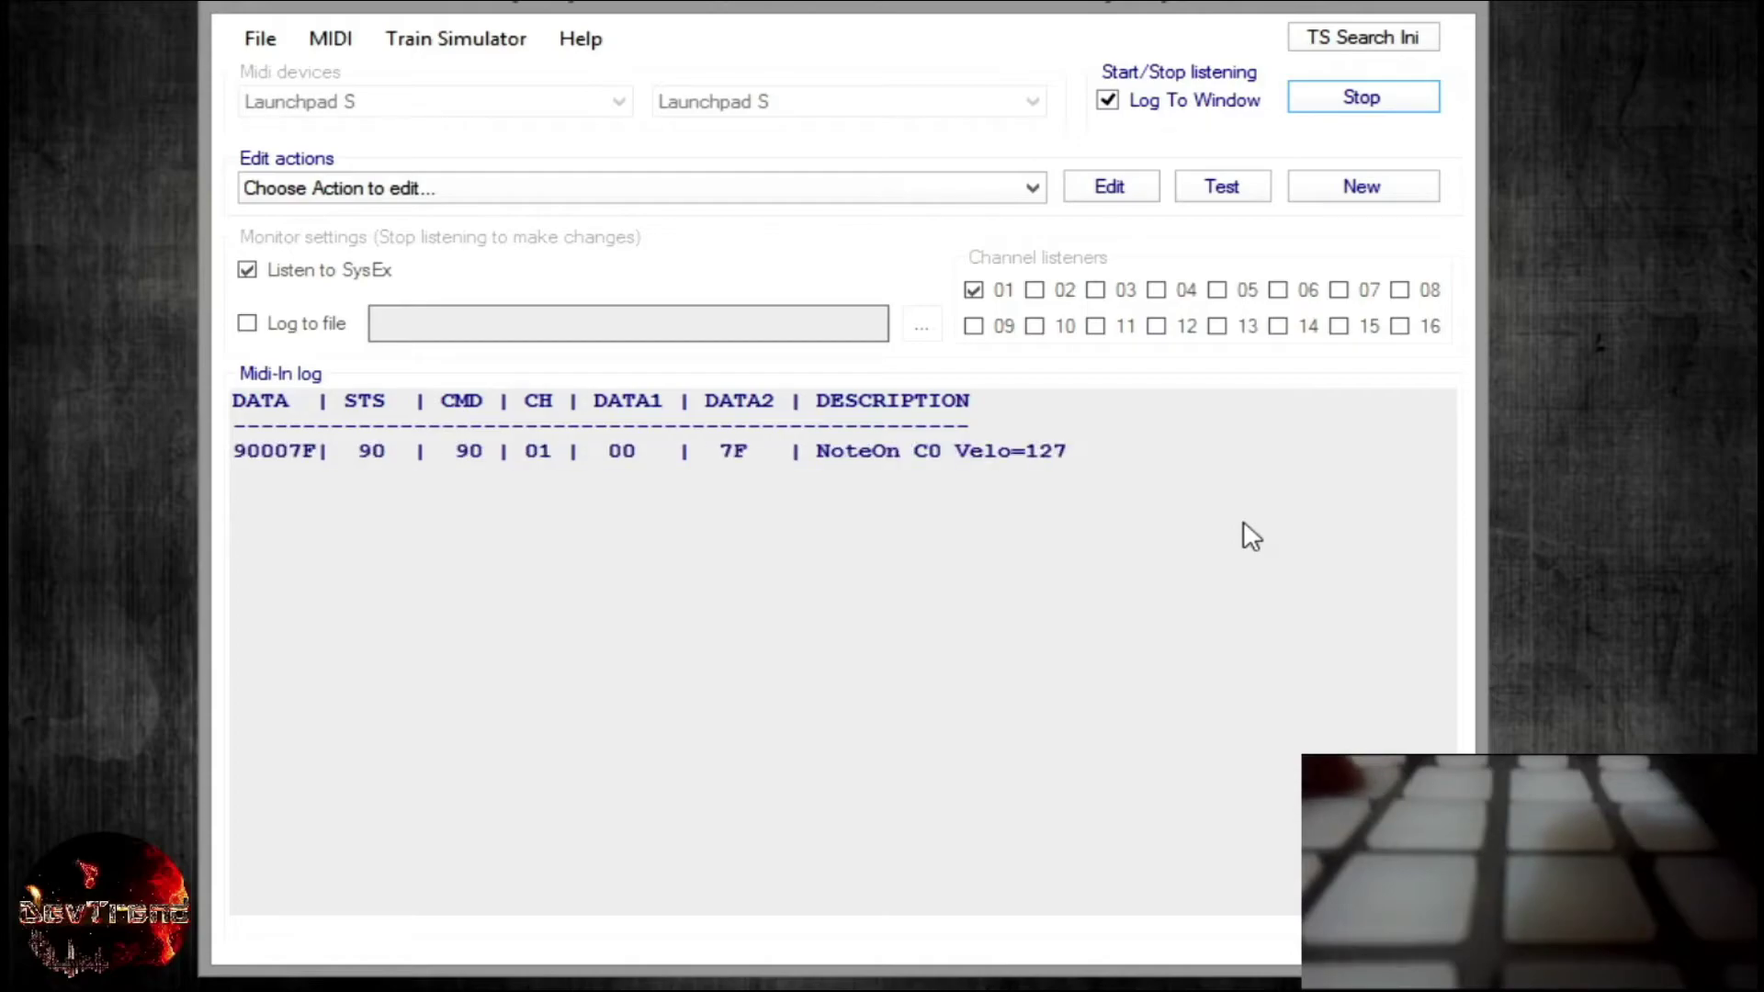
left_click(771, 458)
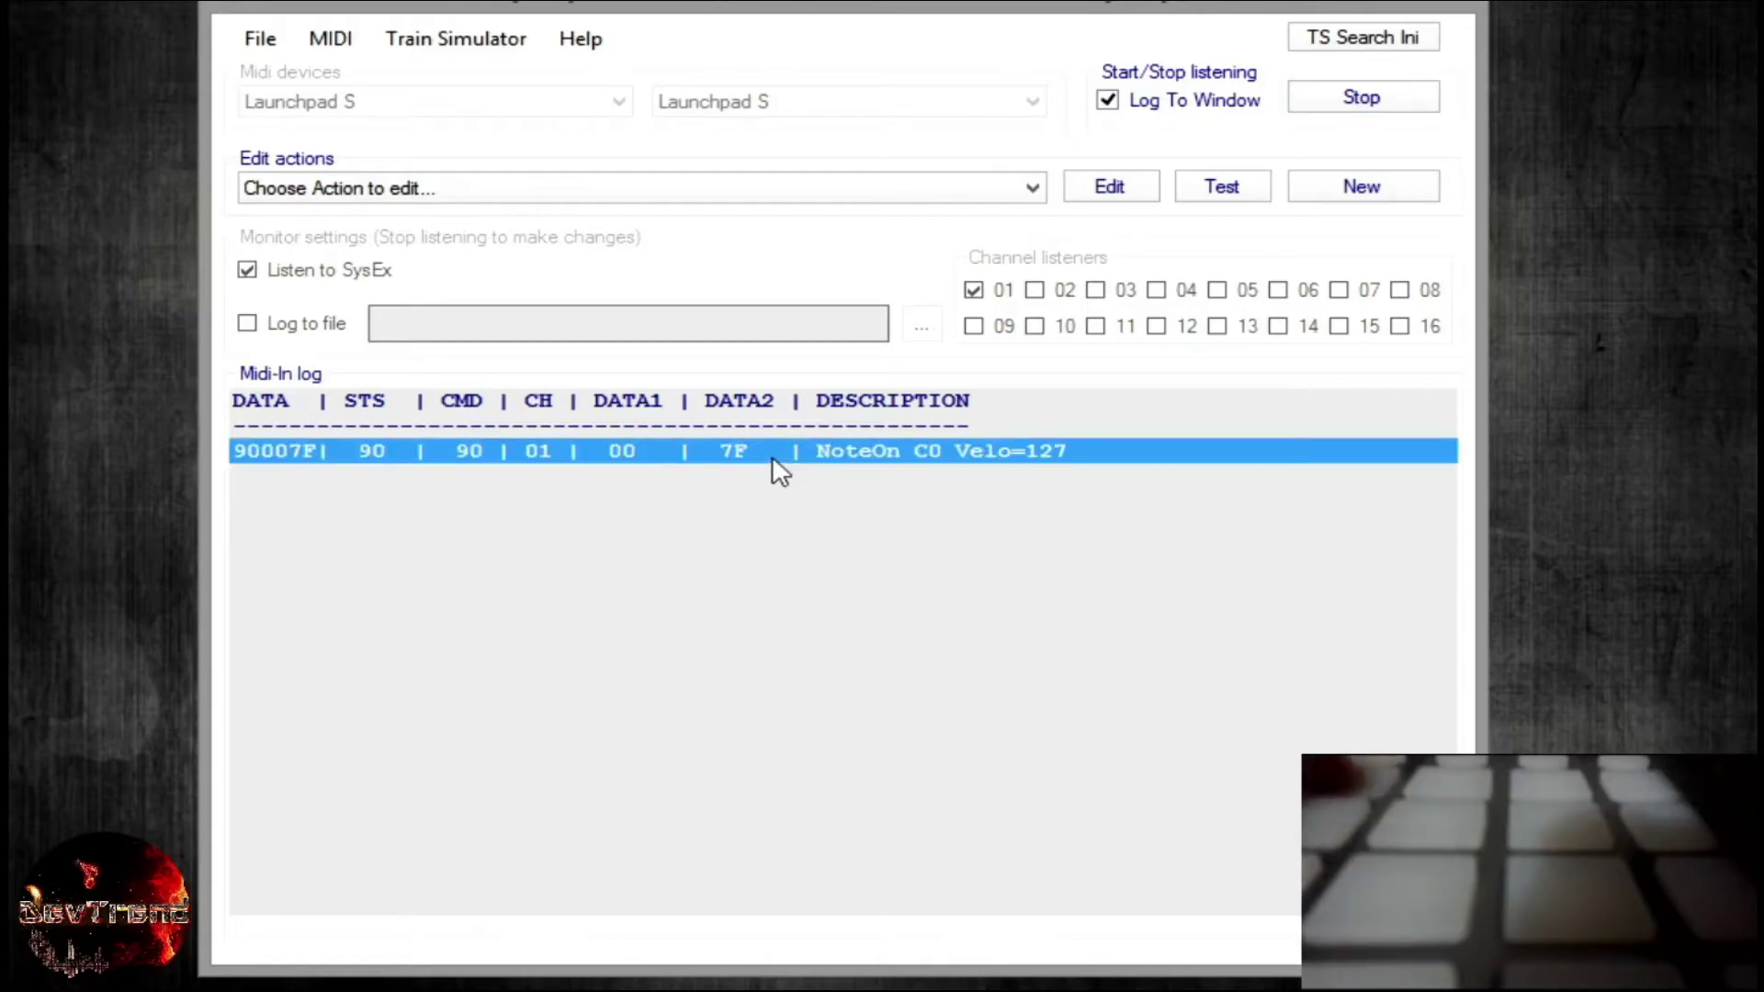
double_click(776, 457)
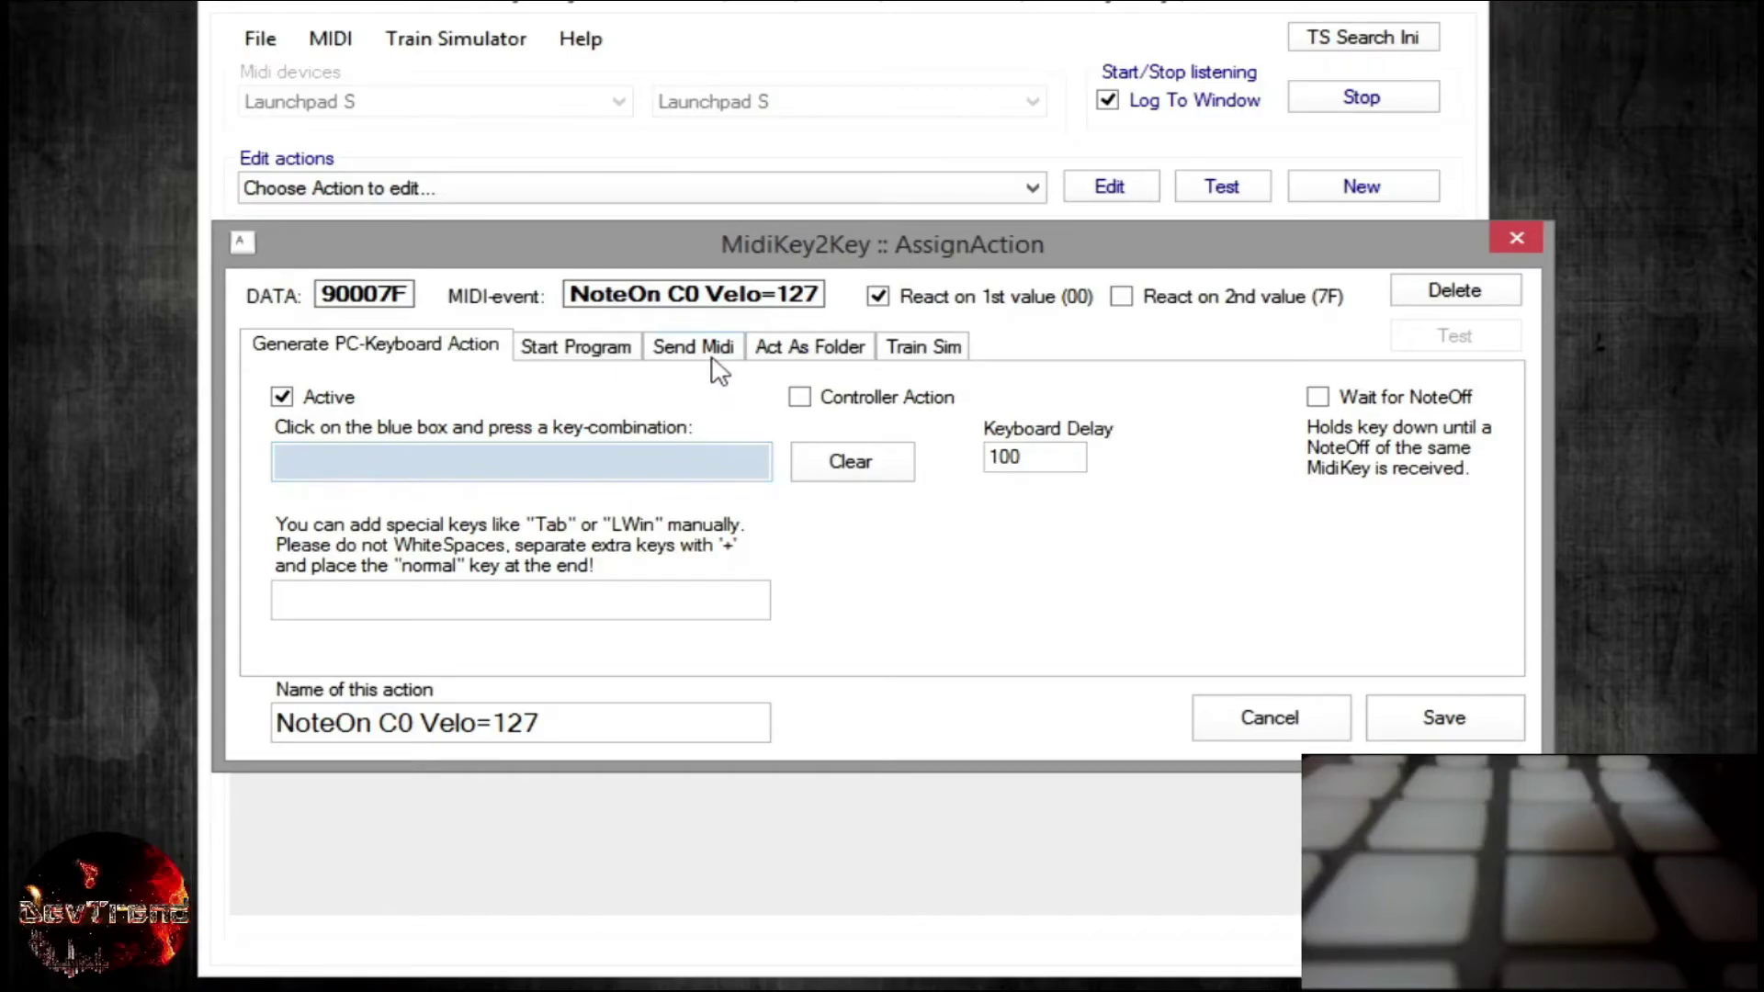
Step: Activate Send Midi for this action and open the Launchpad helper on LP mini with Autoset on
left_click(696, 361)
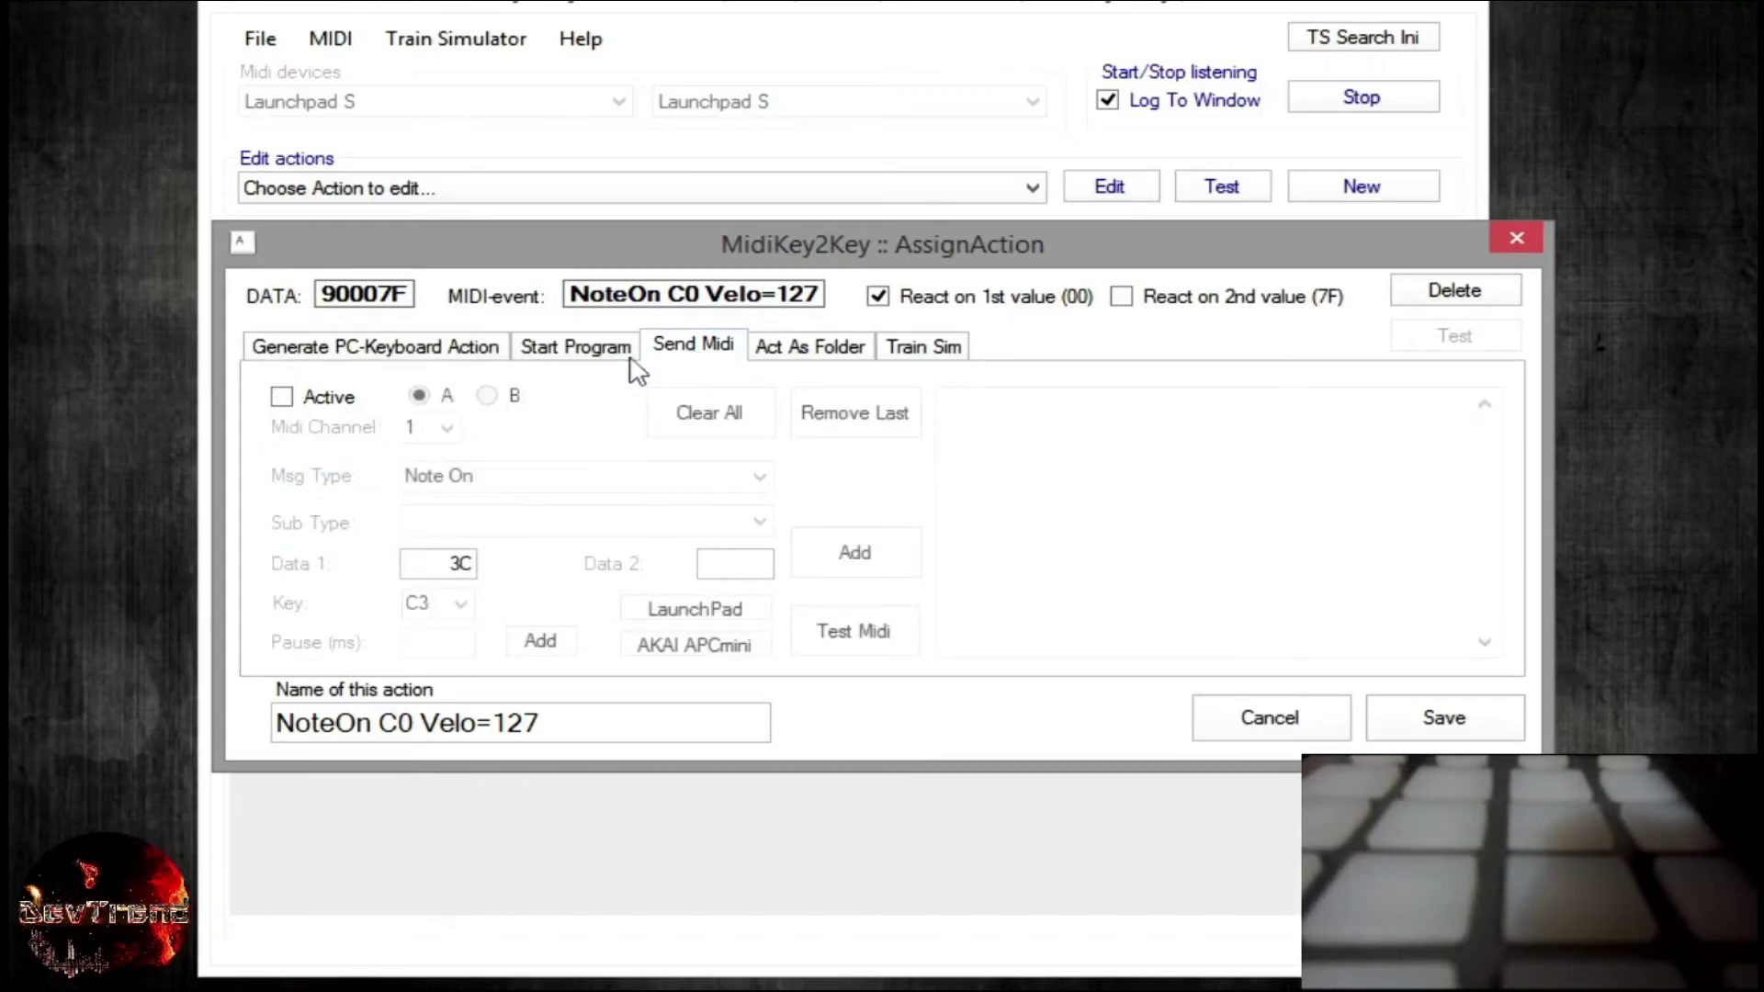
left_click(315, 402)
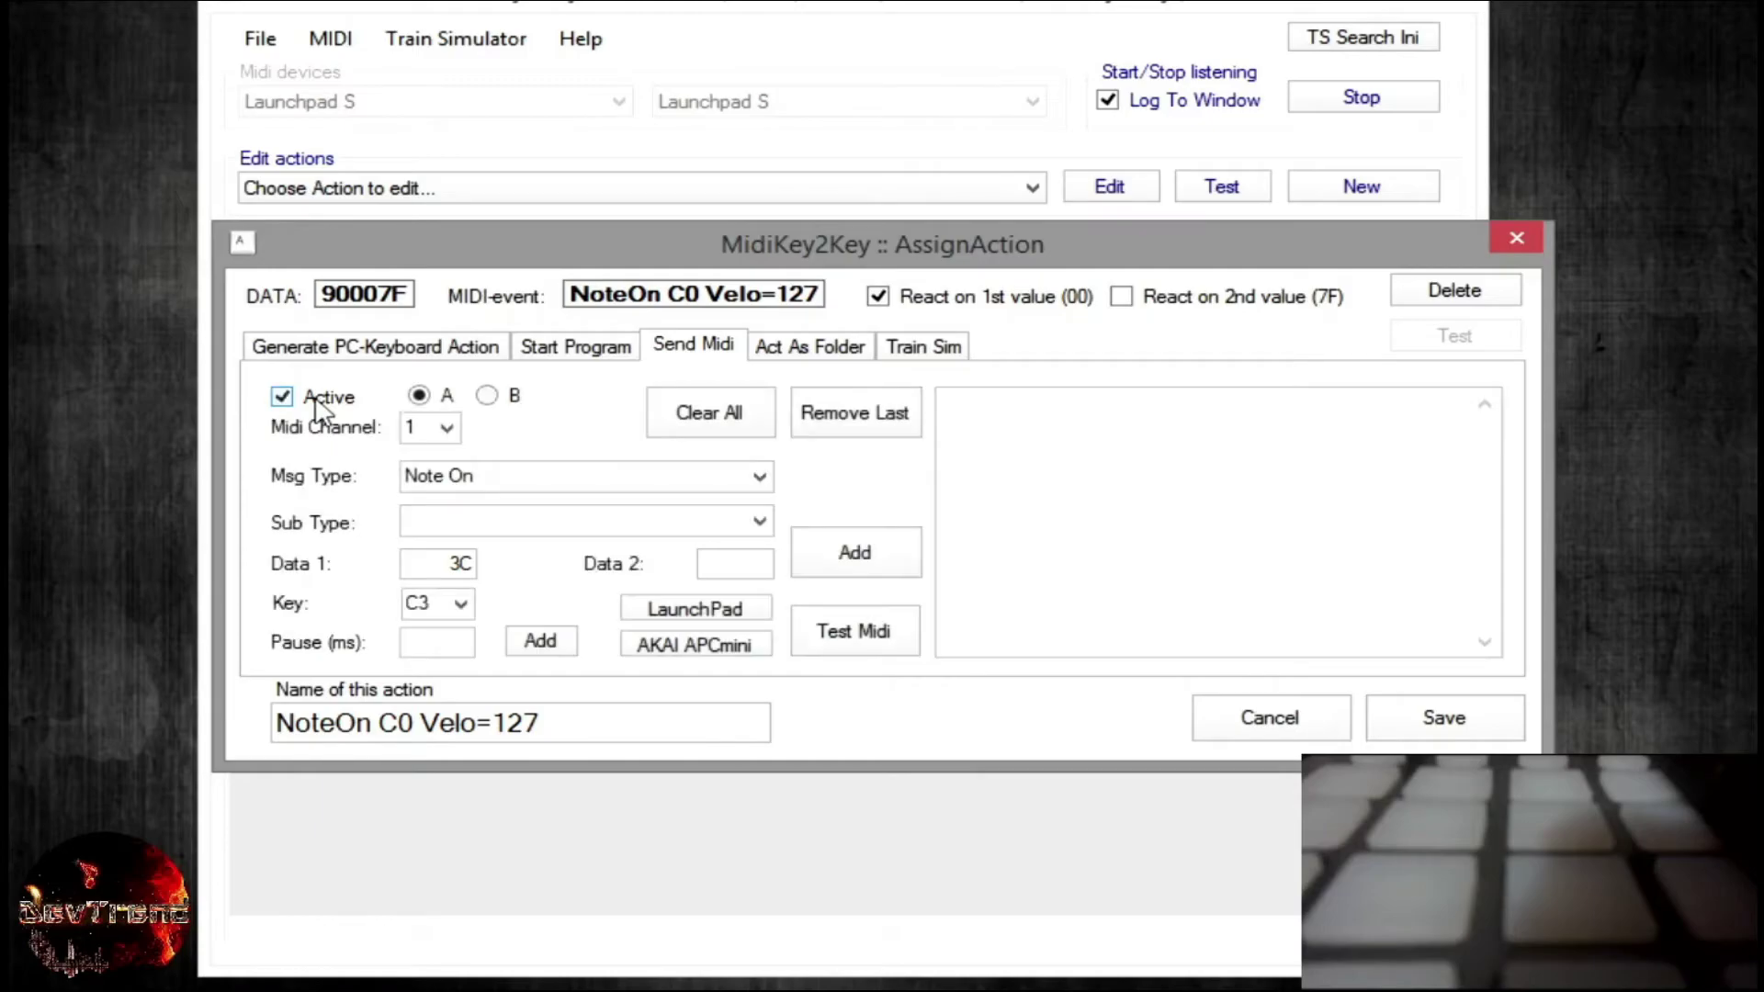
left_click(695, 610)
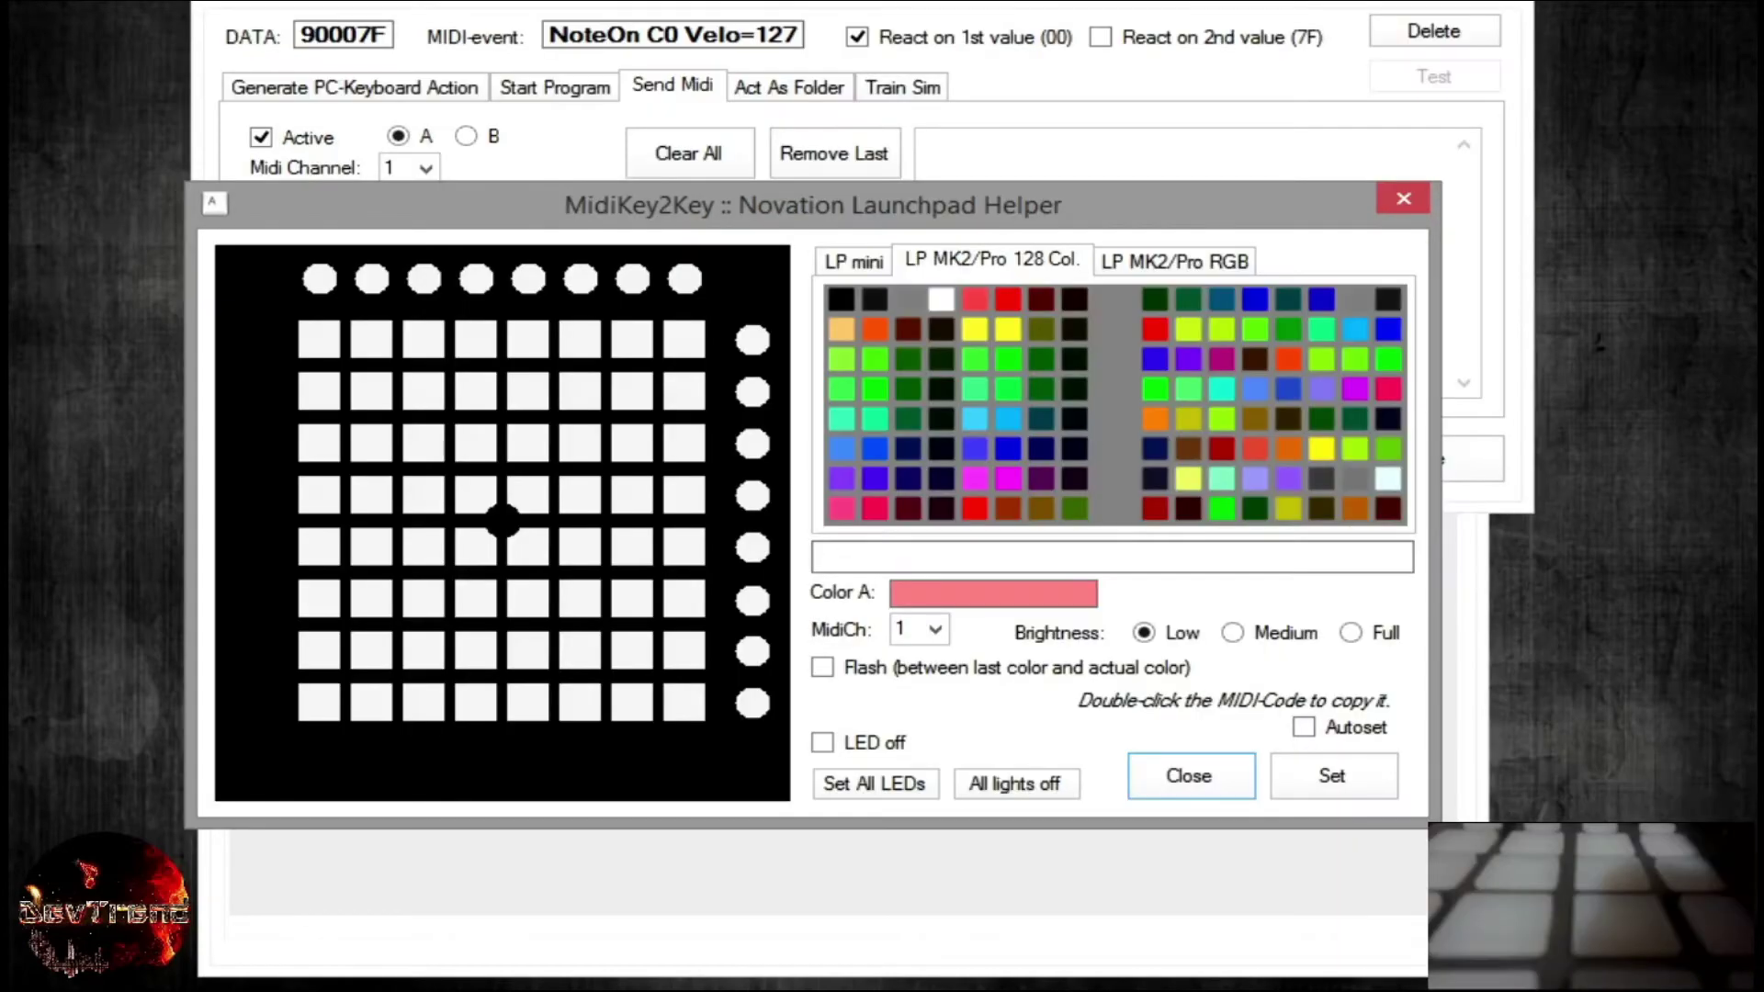
left_click(854, 263)
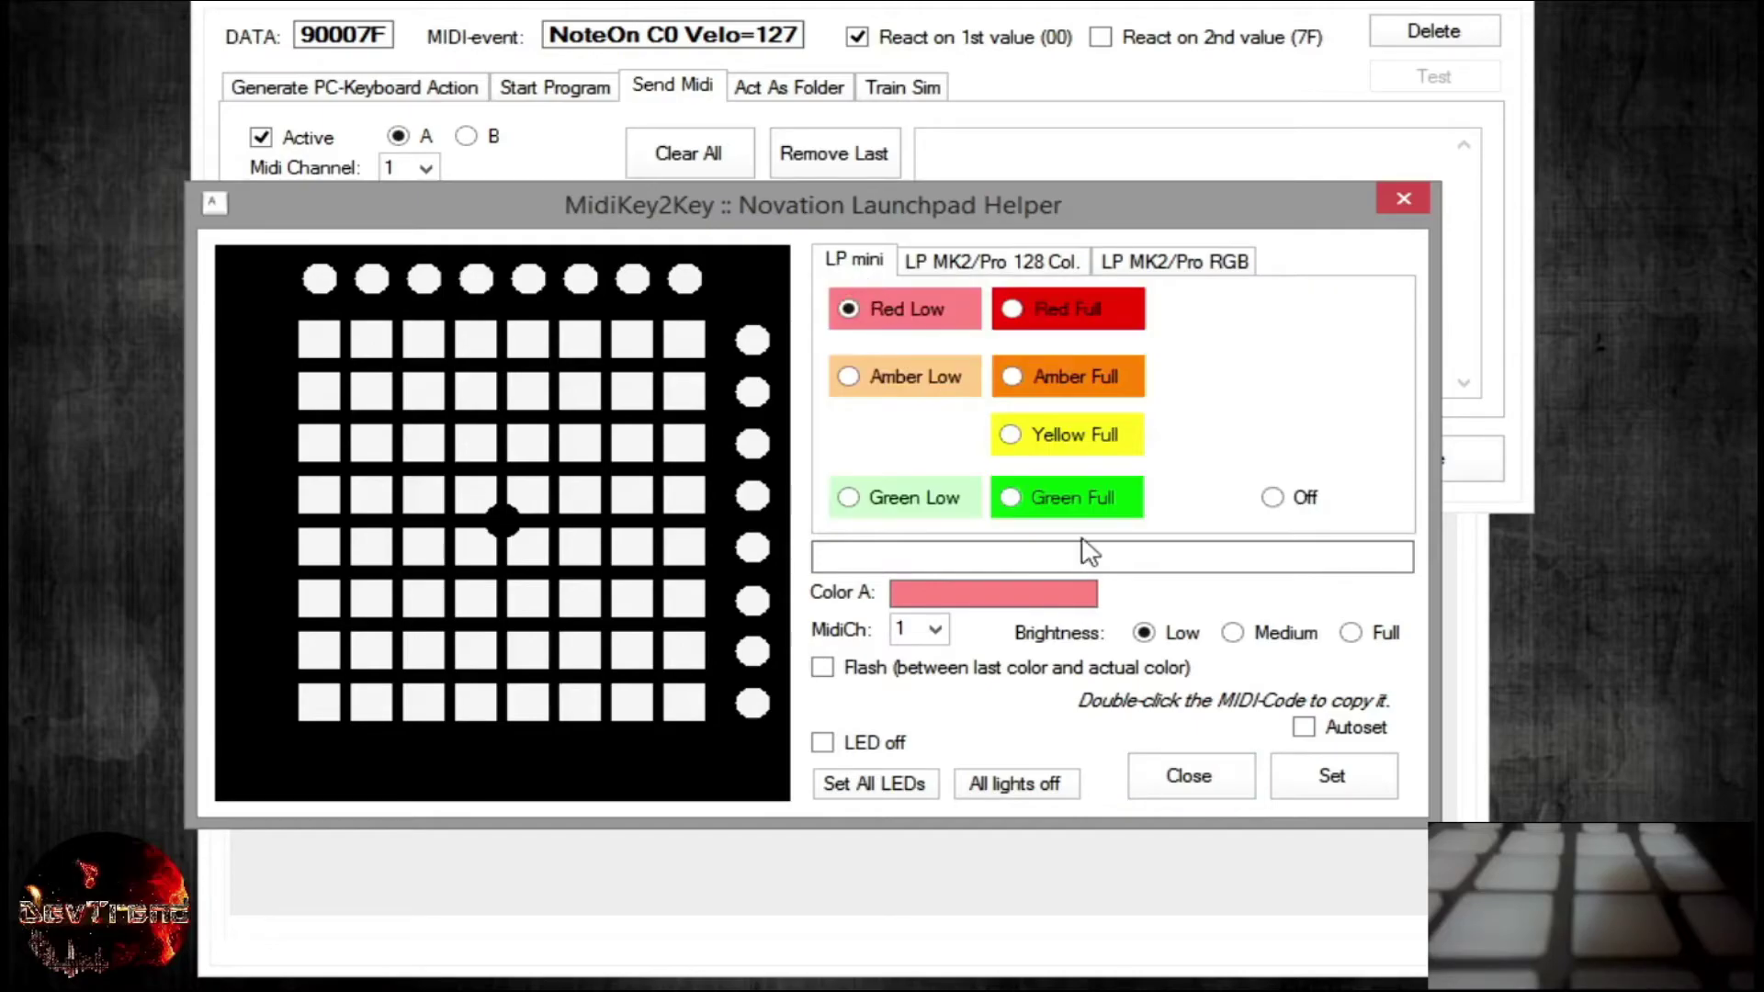
left_click(1303, 727)
Step: Light the first top-row pad Green Full and the next two Red Low (90003C 90010D 90020D)
left_click(1081, 512)
left_click(320, 341)
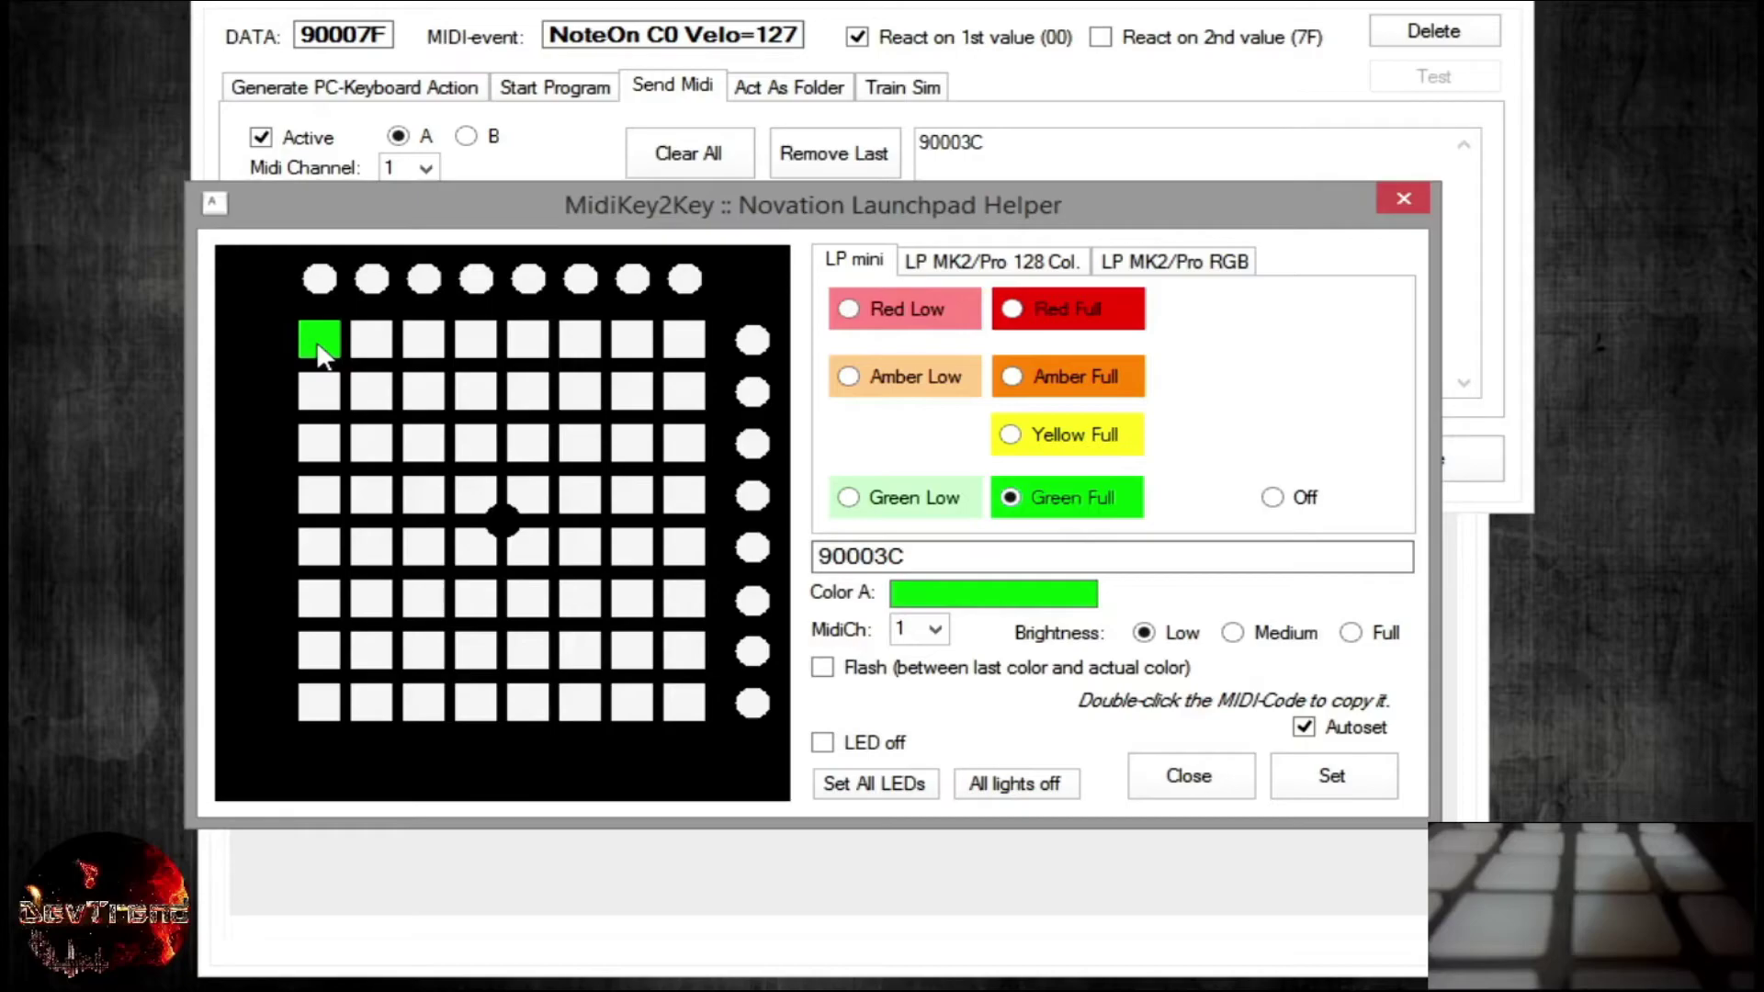
left_click(934, 322)
left_click(371, 342)
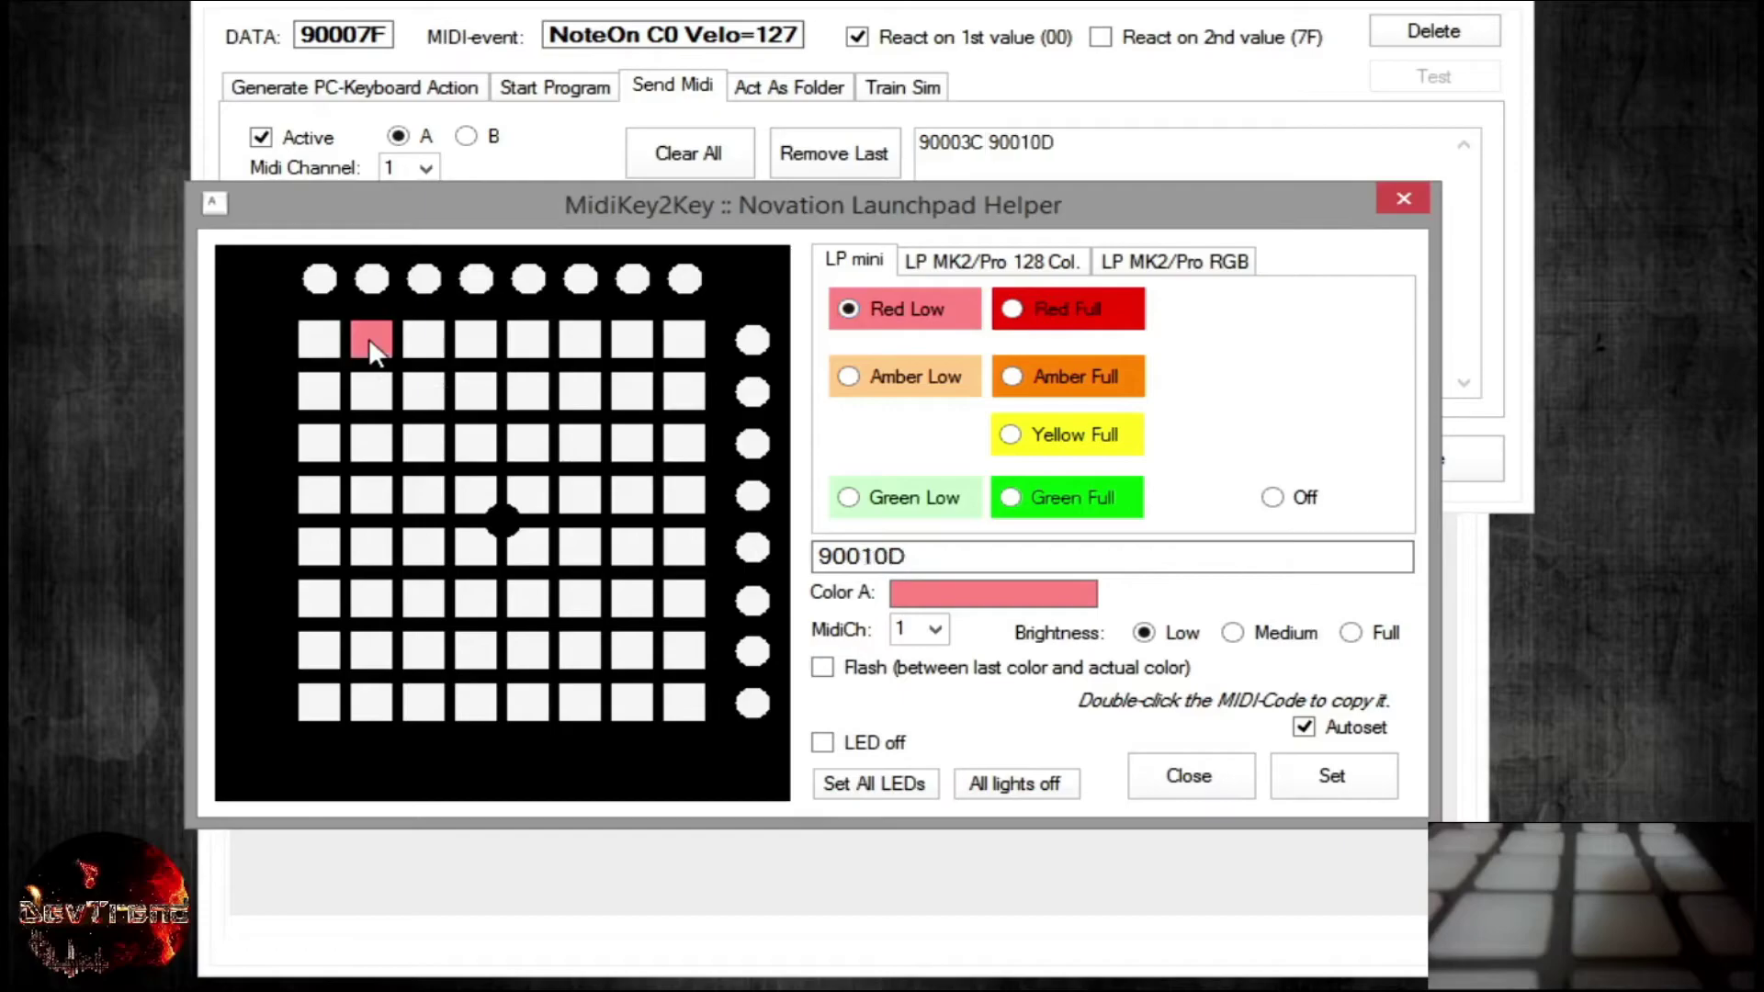
left_click(415, 345)
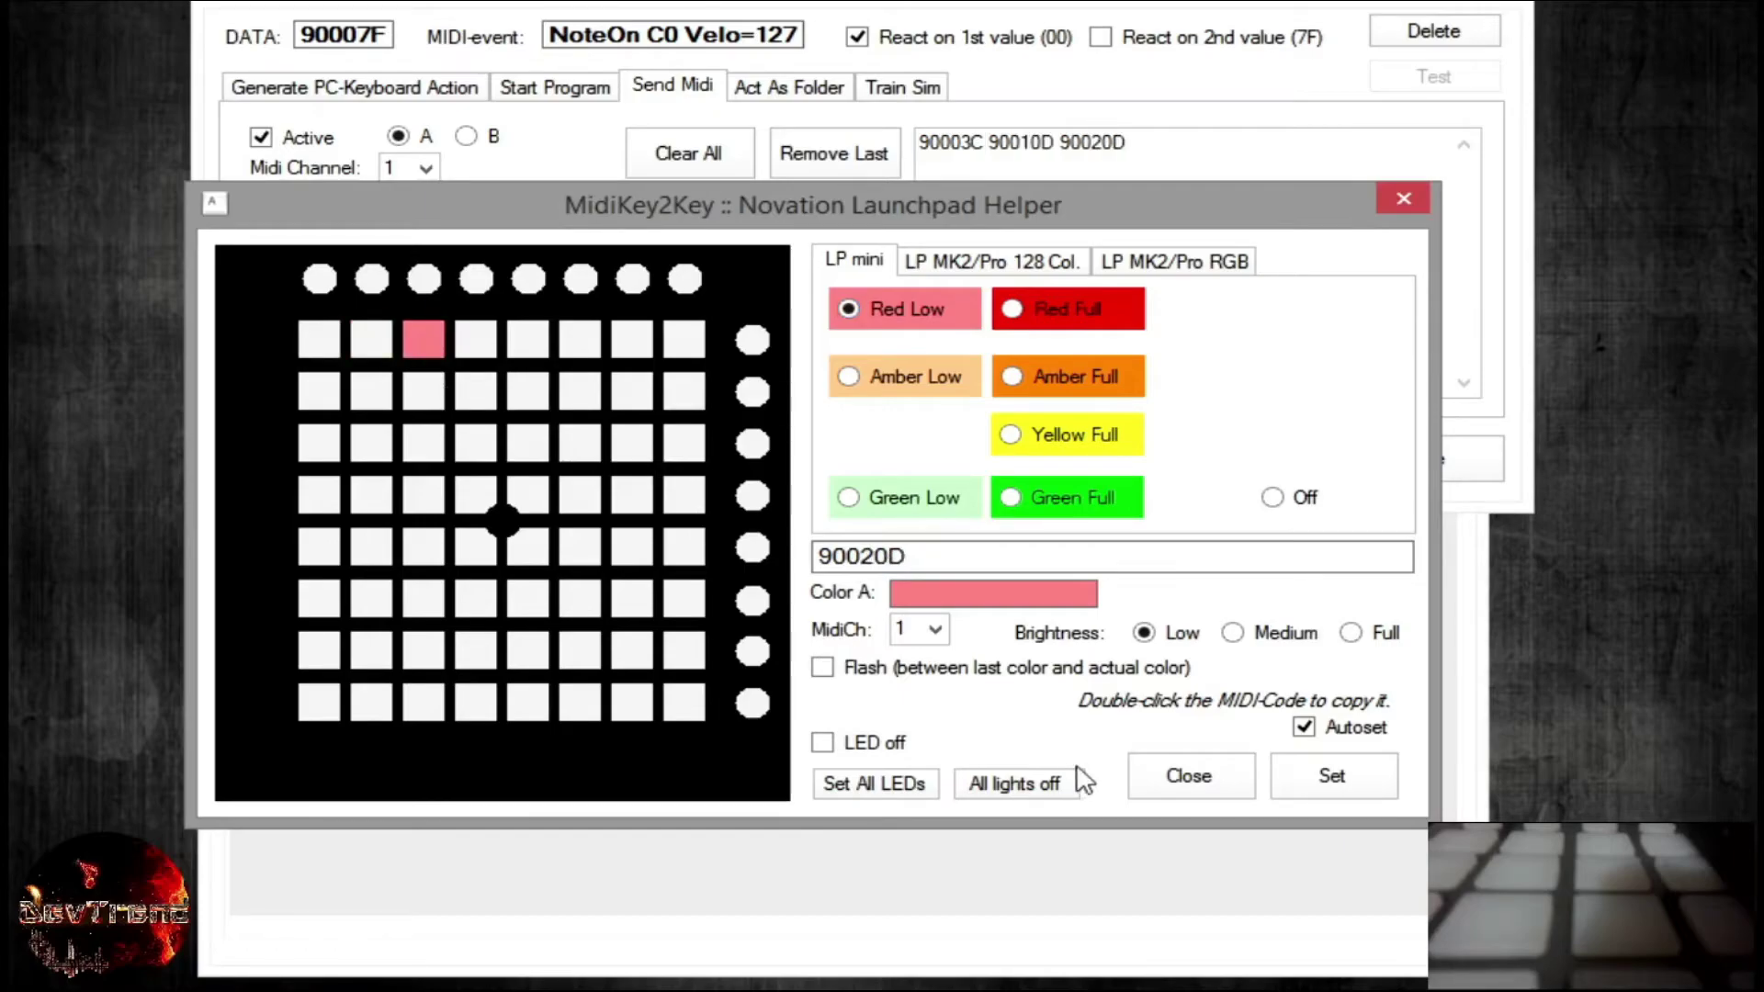
left_click(1178, 778)
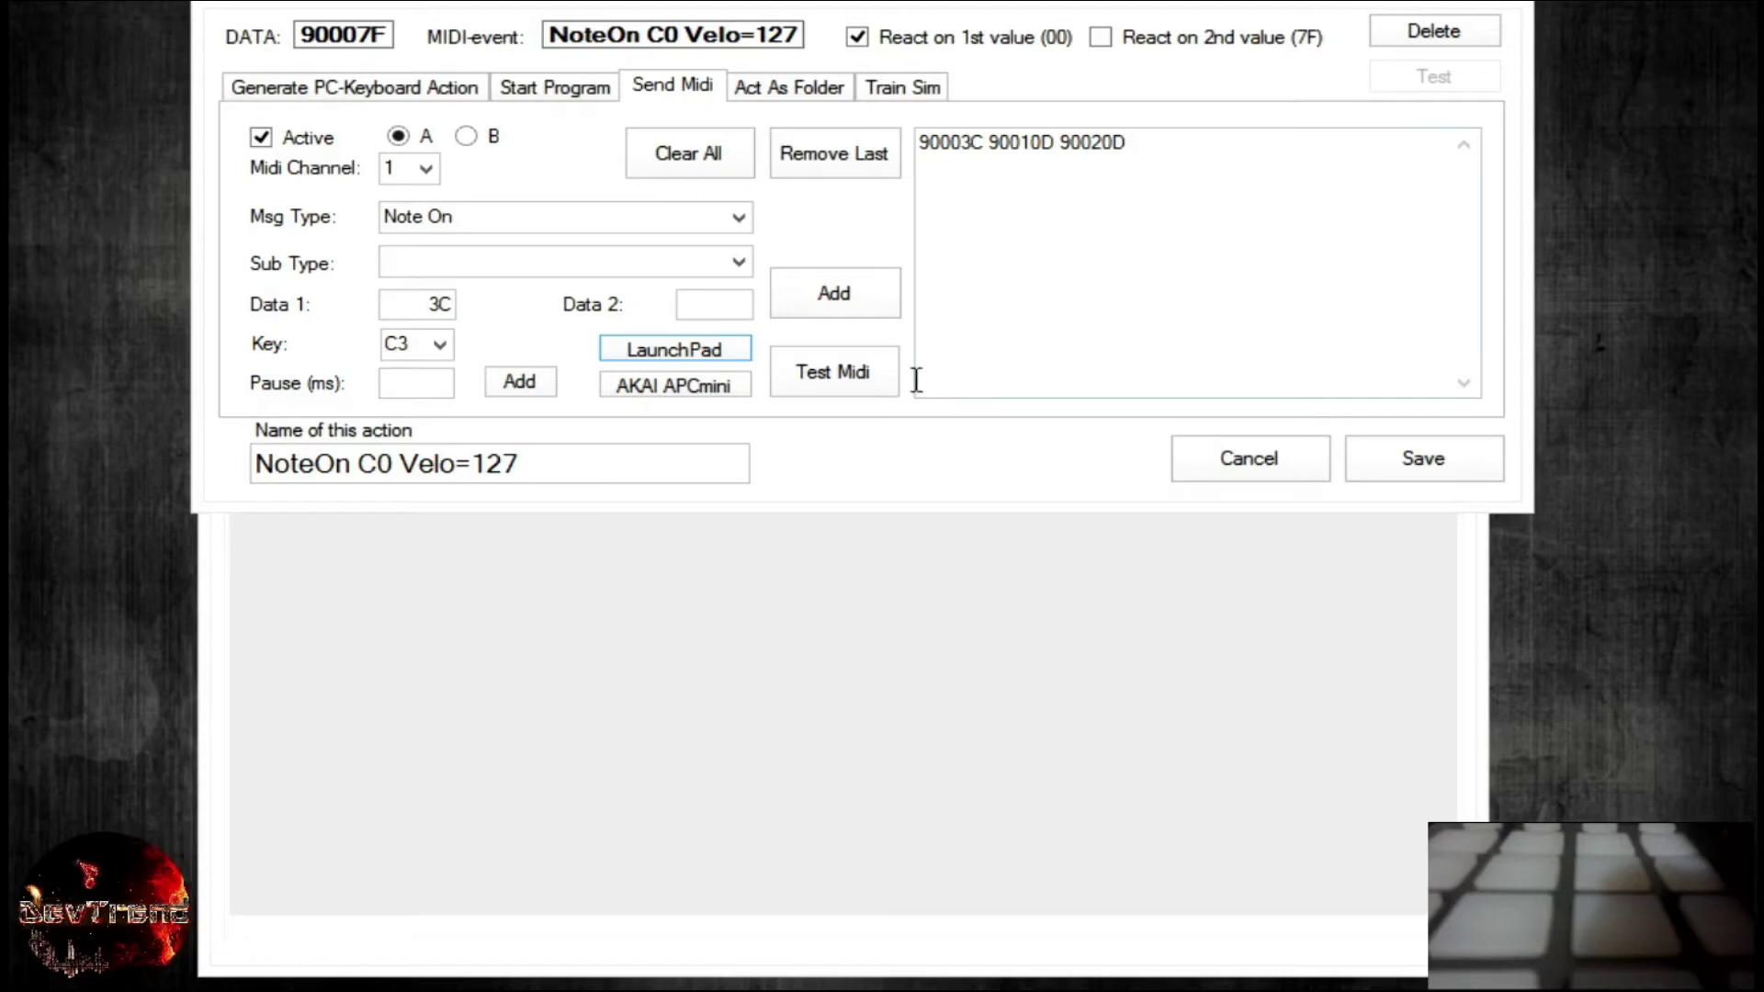
Step: Test and save the LED codes, then change the last code from 90007F to 90007D and retest
left_click(852, 375)
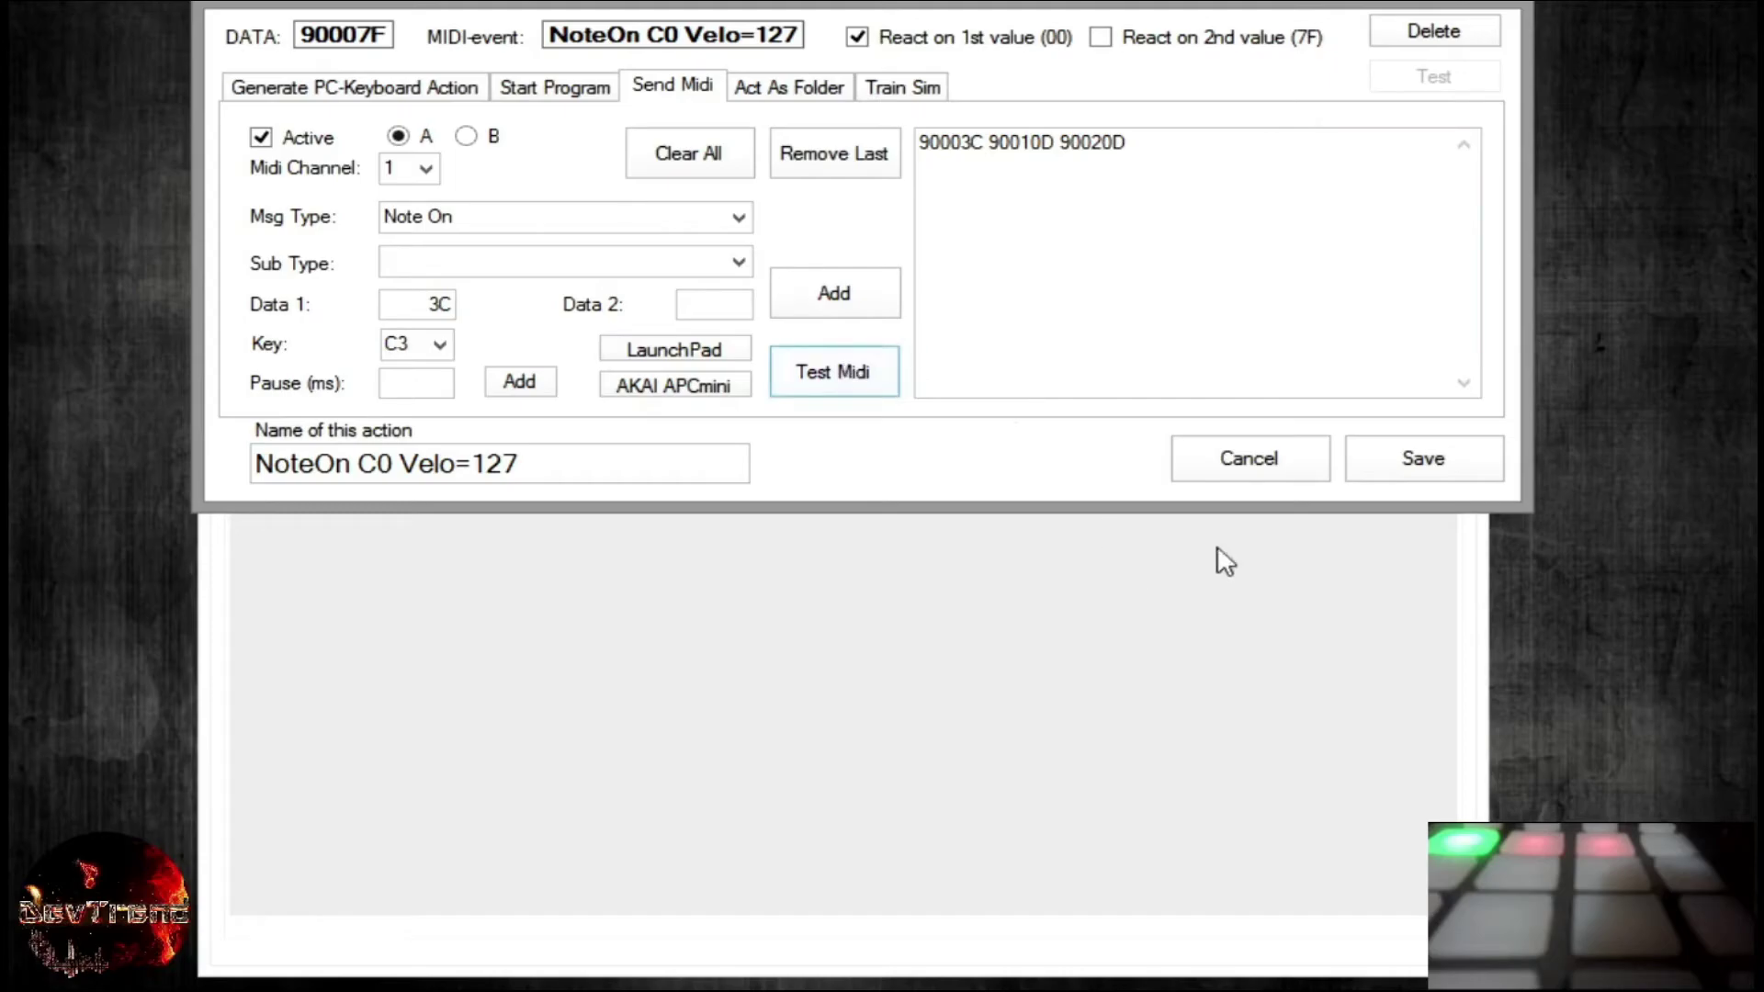
left_click(1394, 471)
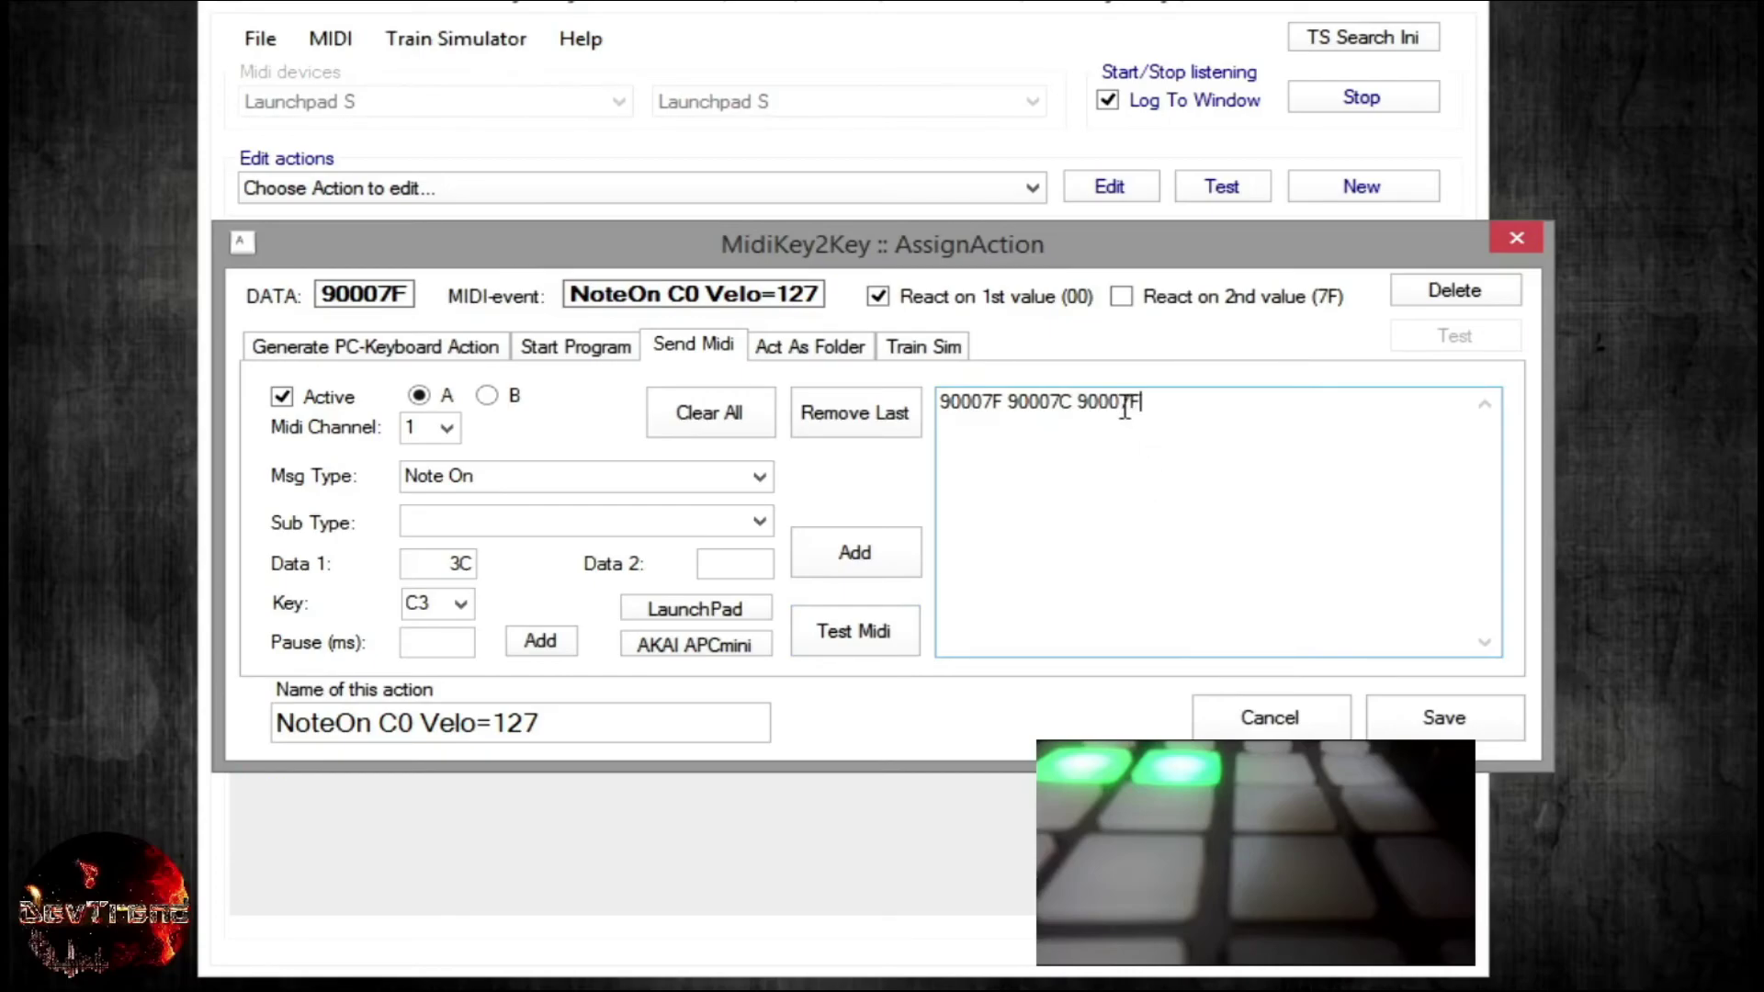
left_click_drag(1130, 403, 1143, 402)
type("D")
left_click(896, 645)
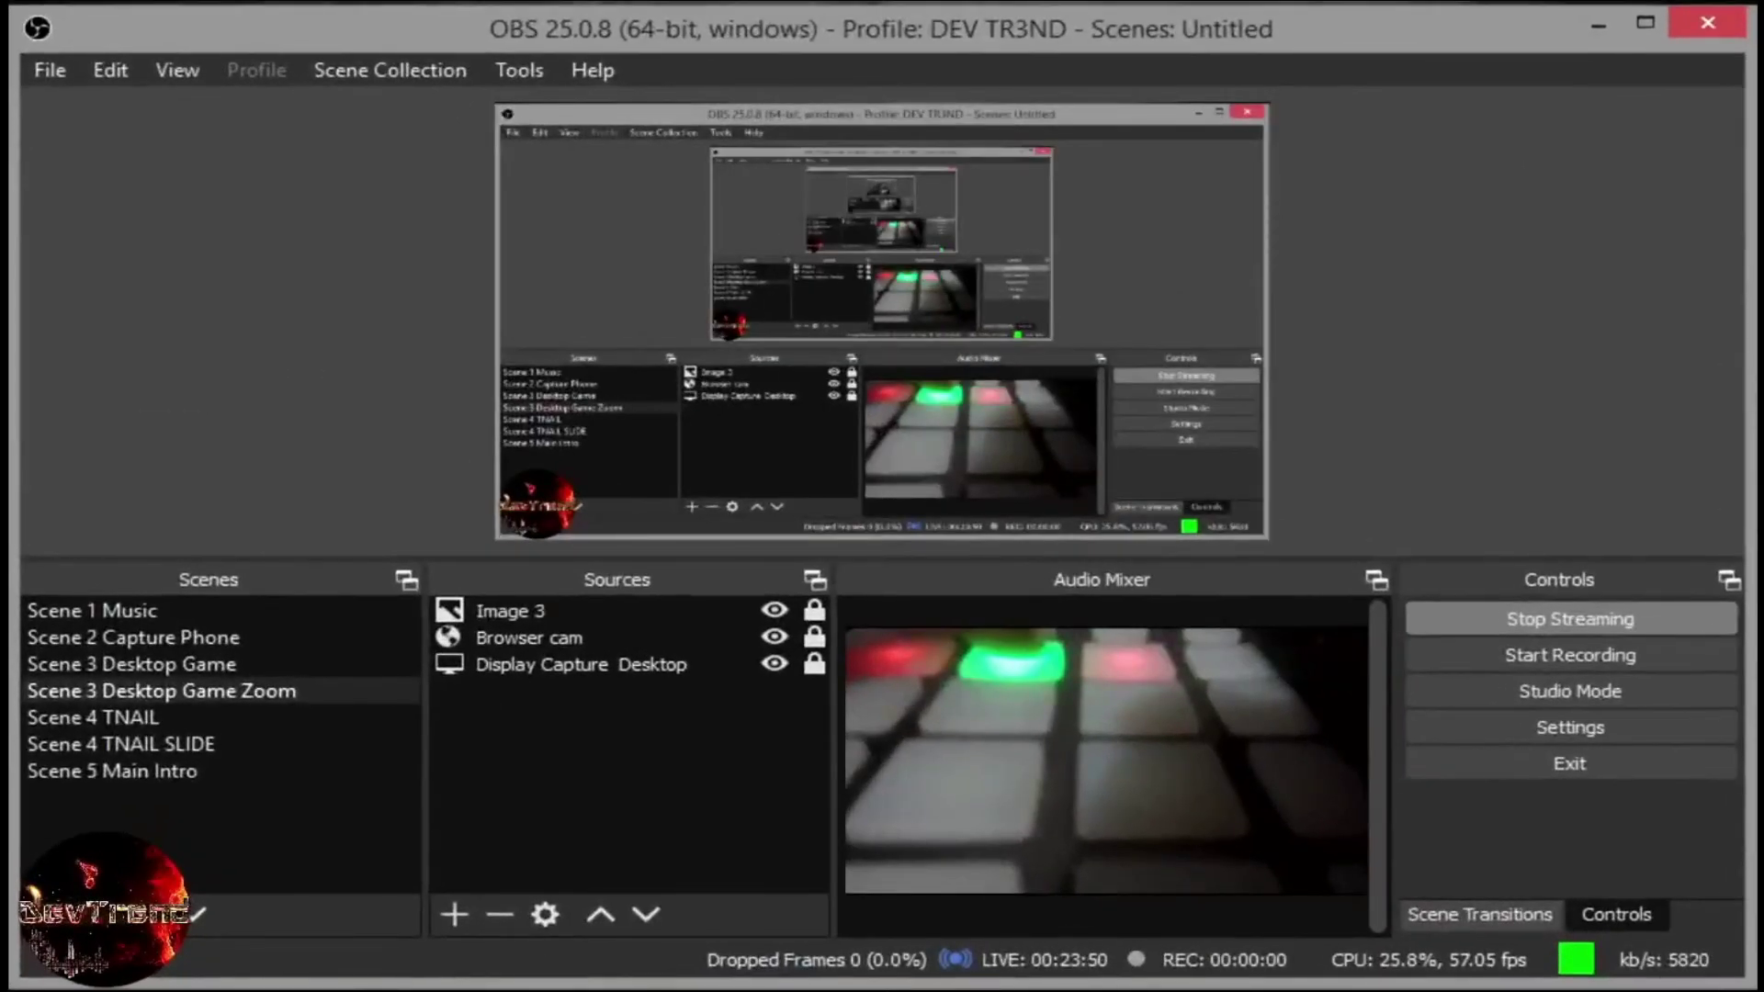
Step: Select Scene 3 Desktop Game in the Scenes dock, showing its six sources including Window Capture MIDI
left_click(132, 664)
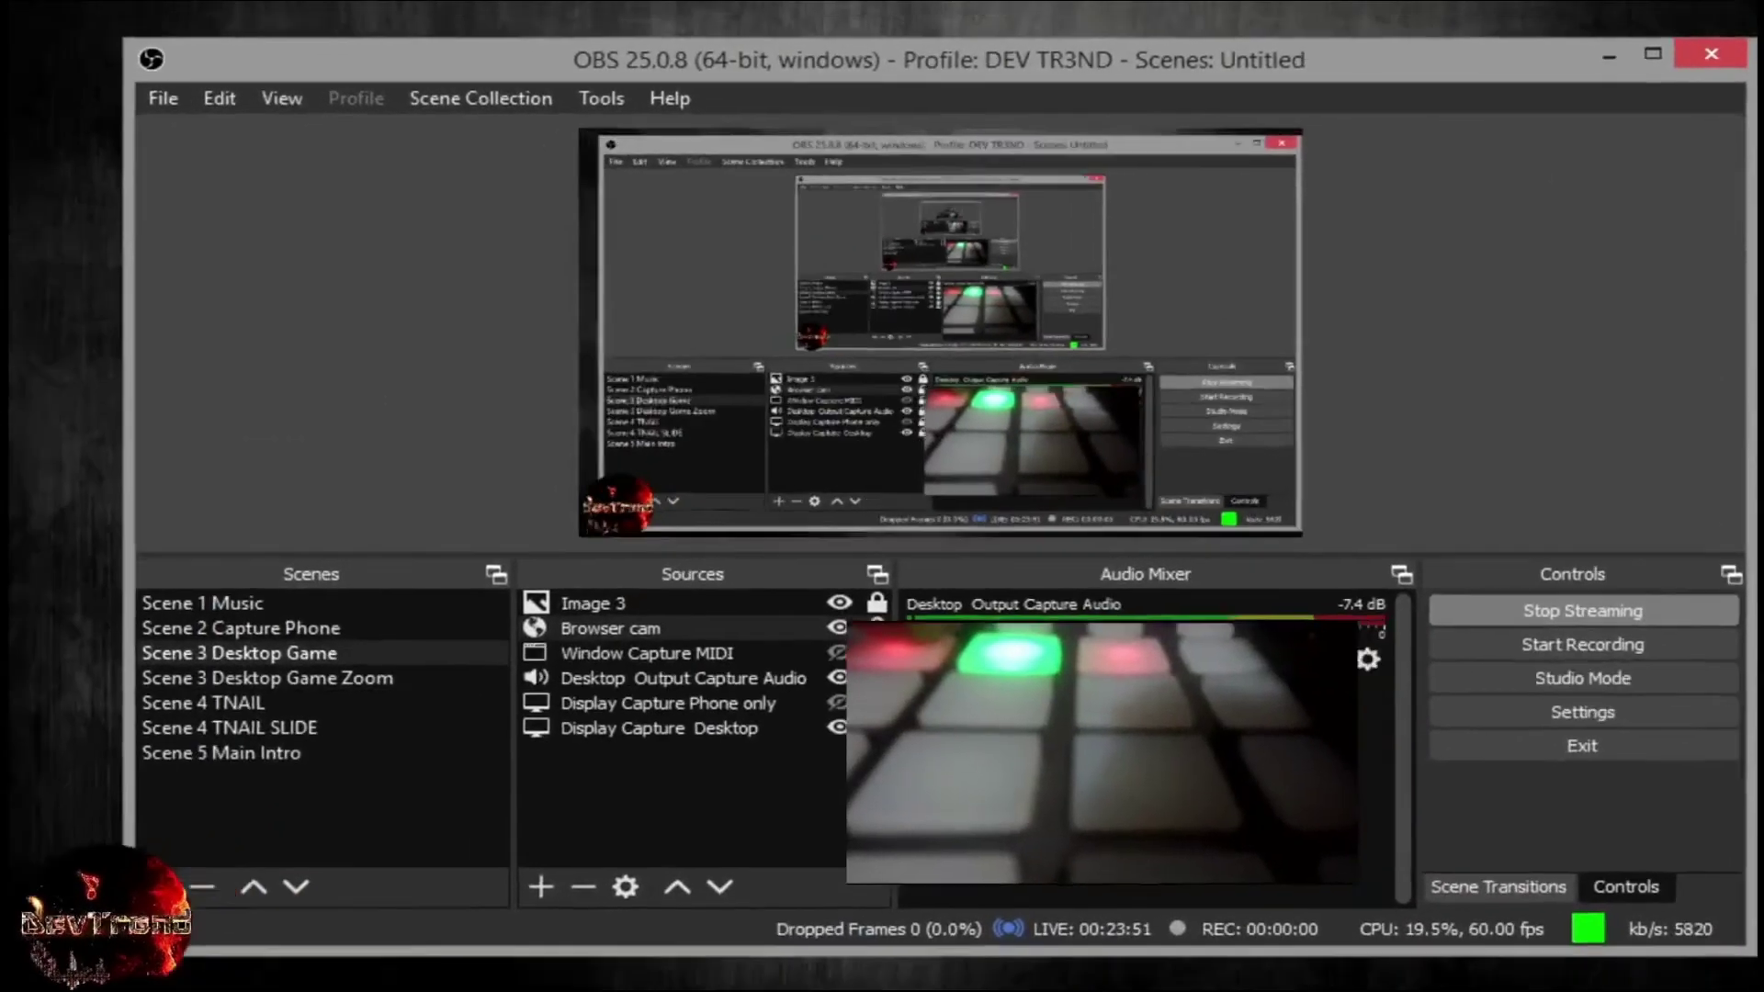